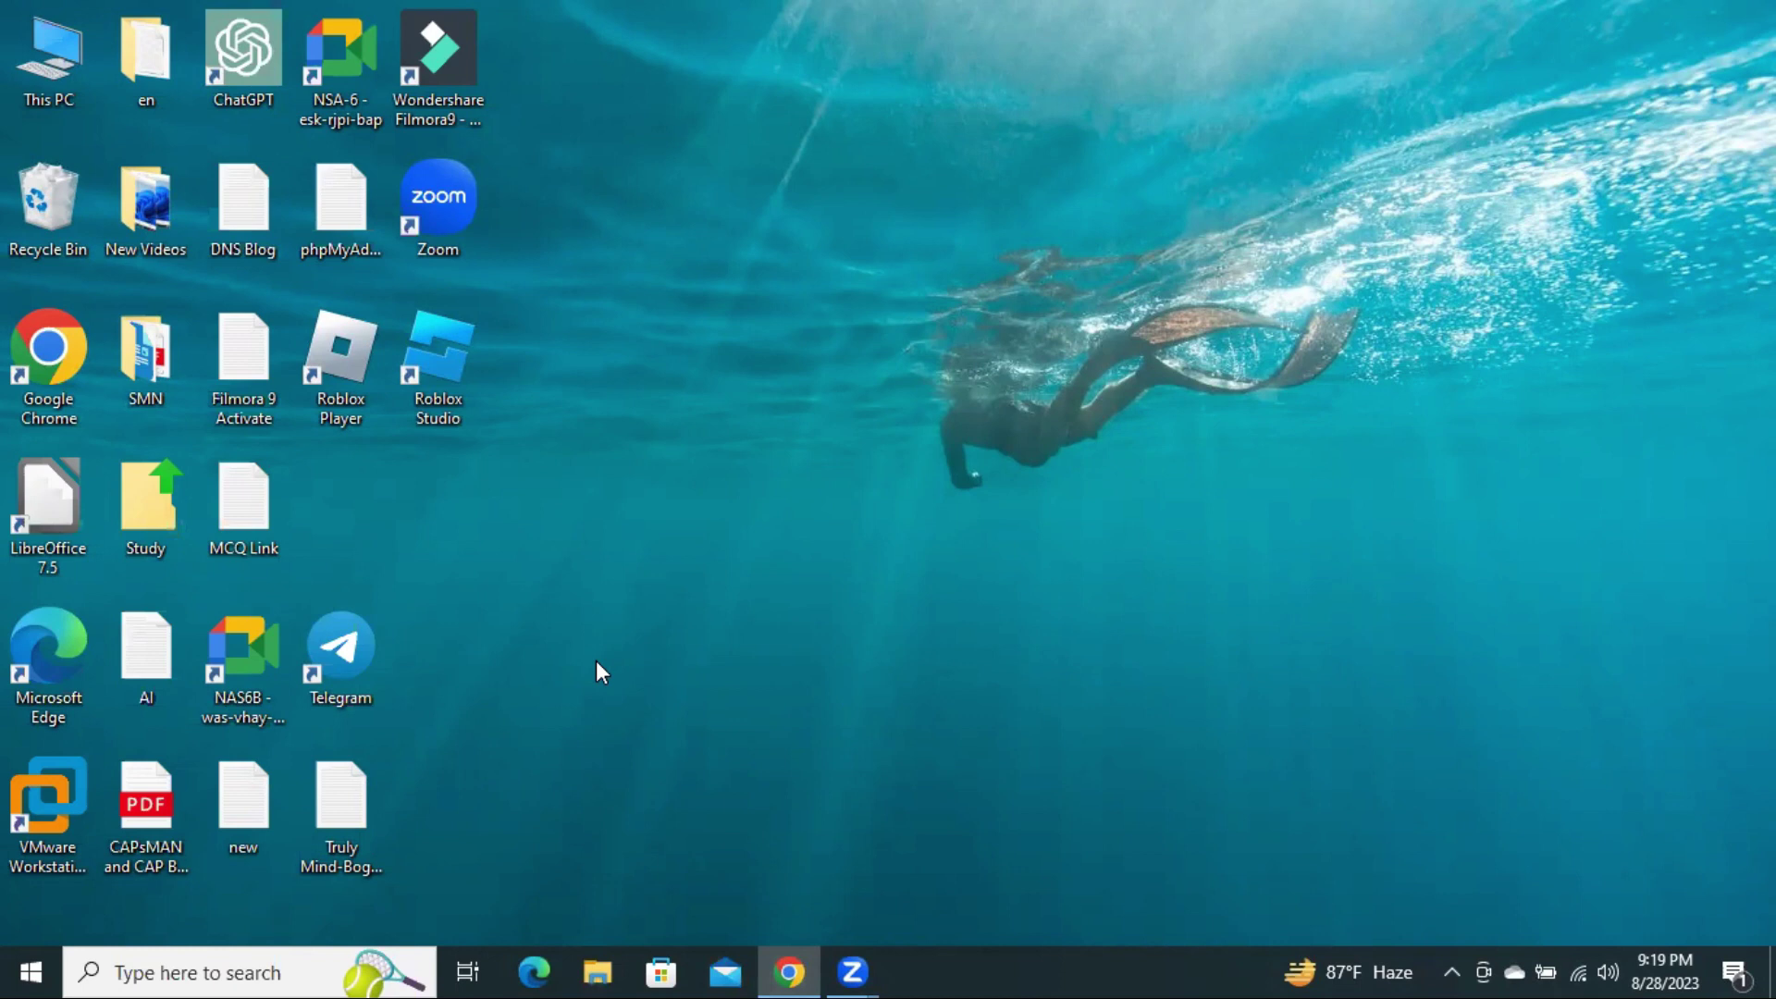
# Switch to Google Chrome and search Google for "convert jpg to webp".
pyautogui.click(790, 971)
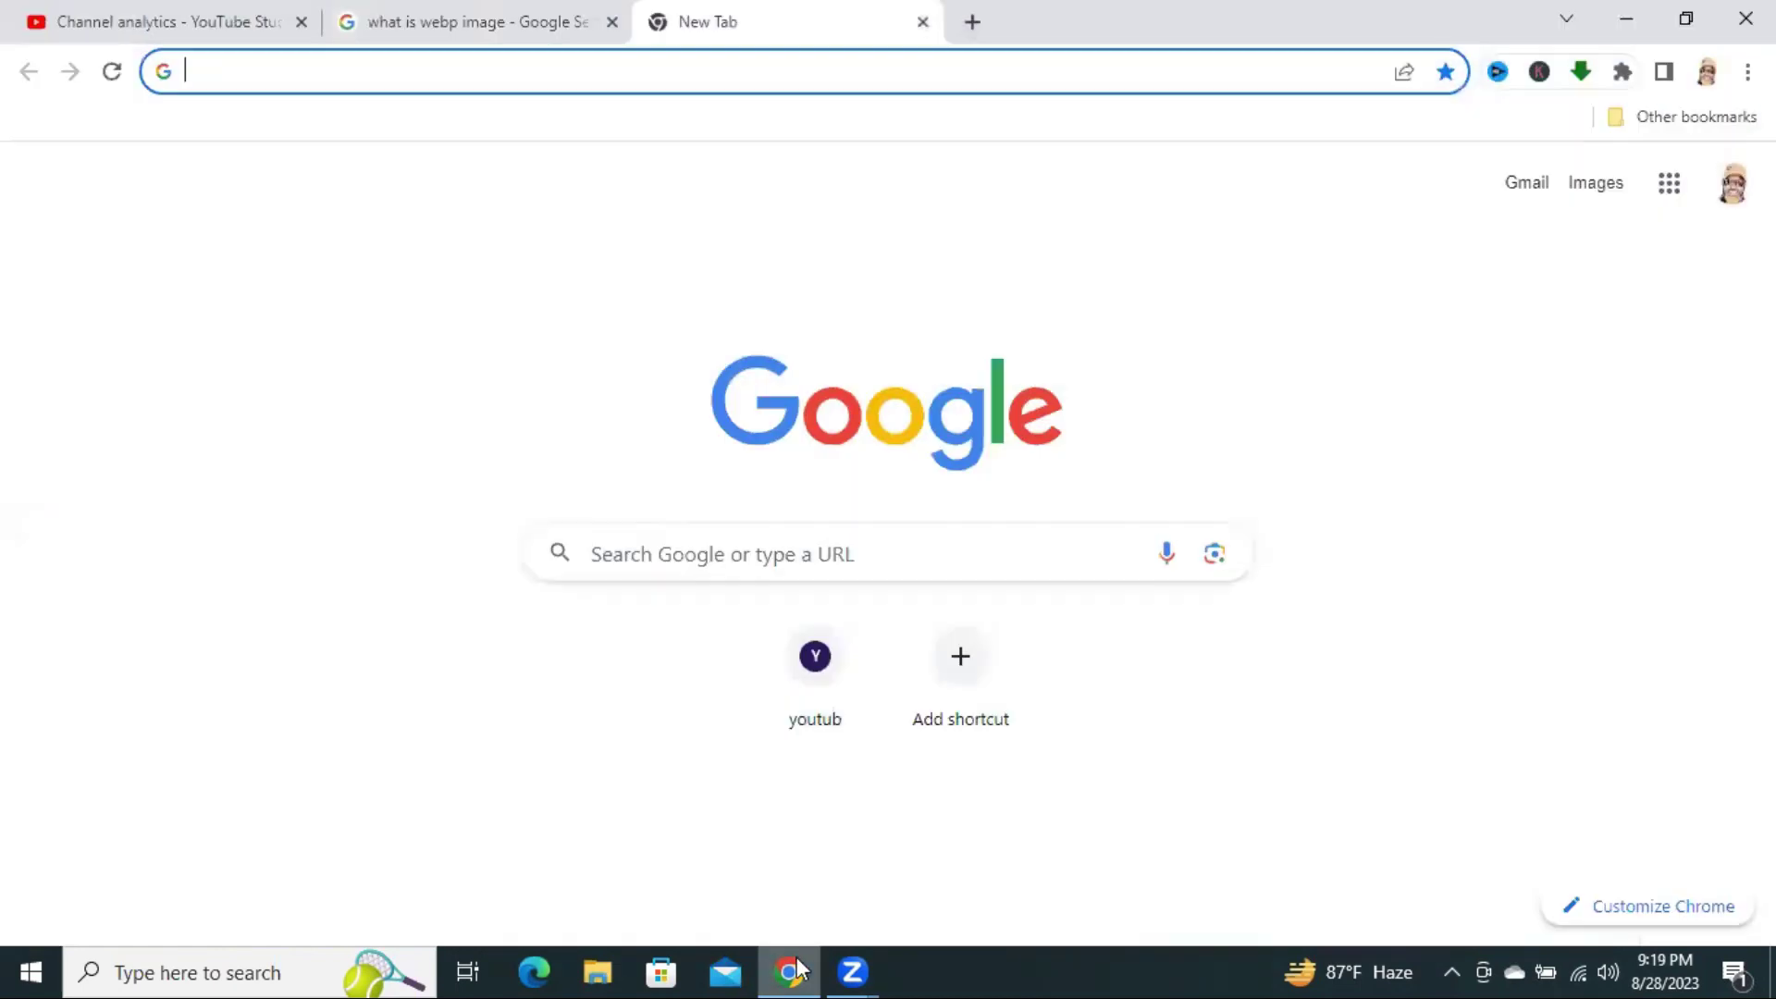
pyautogui.click(599, 545)
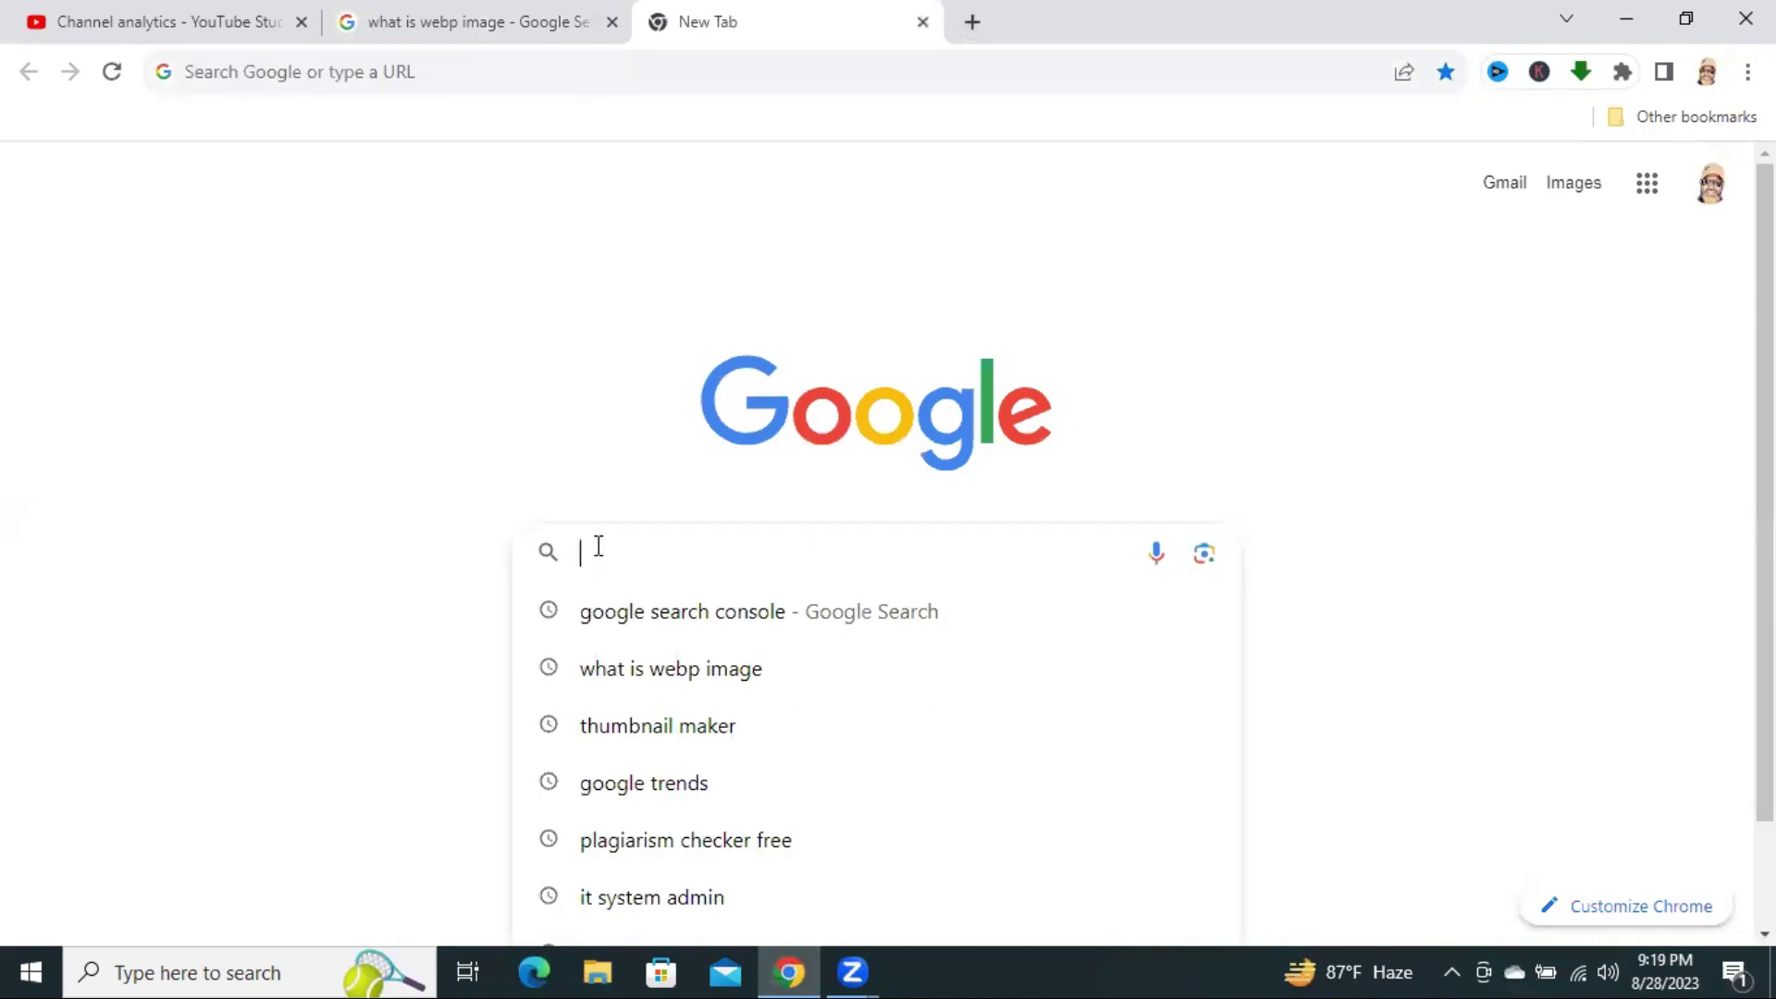
pyautogui.write('convert jpg to webp')
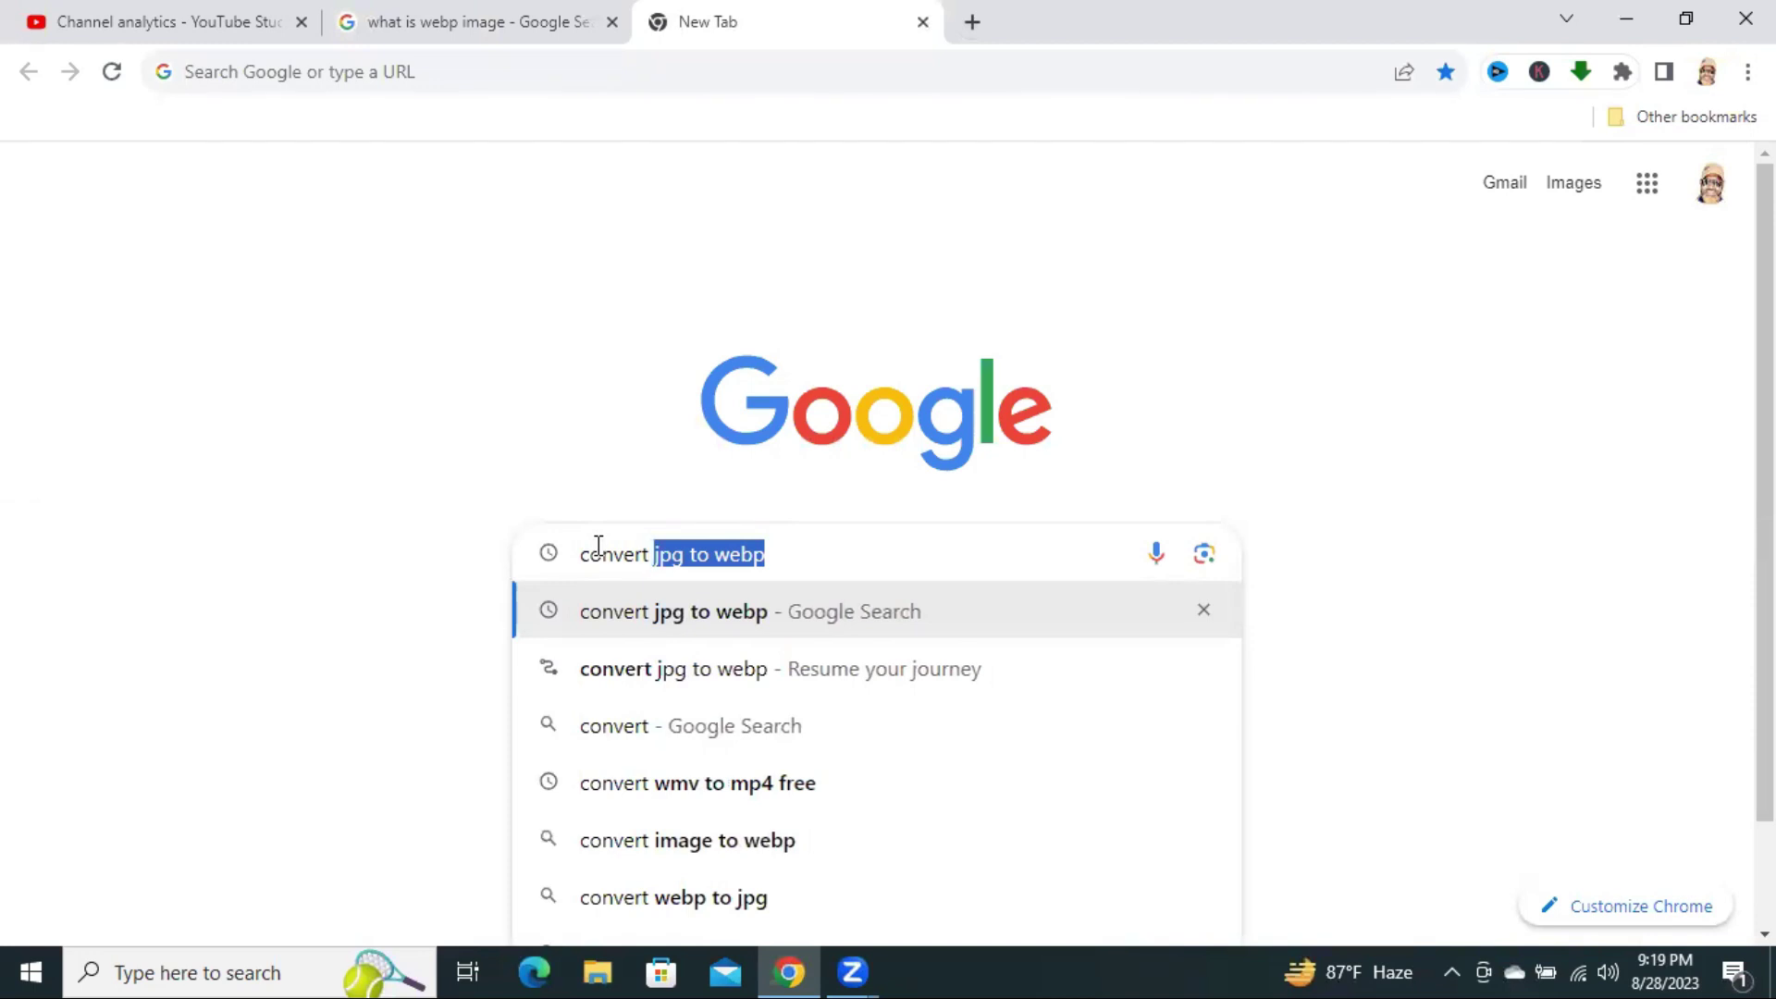
pyautogui.press('Right')
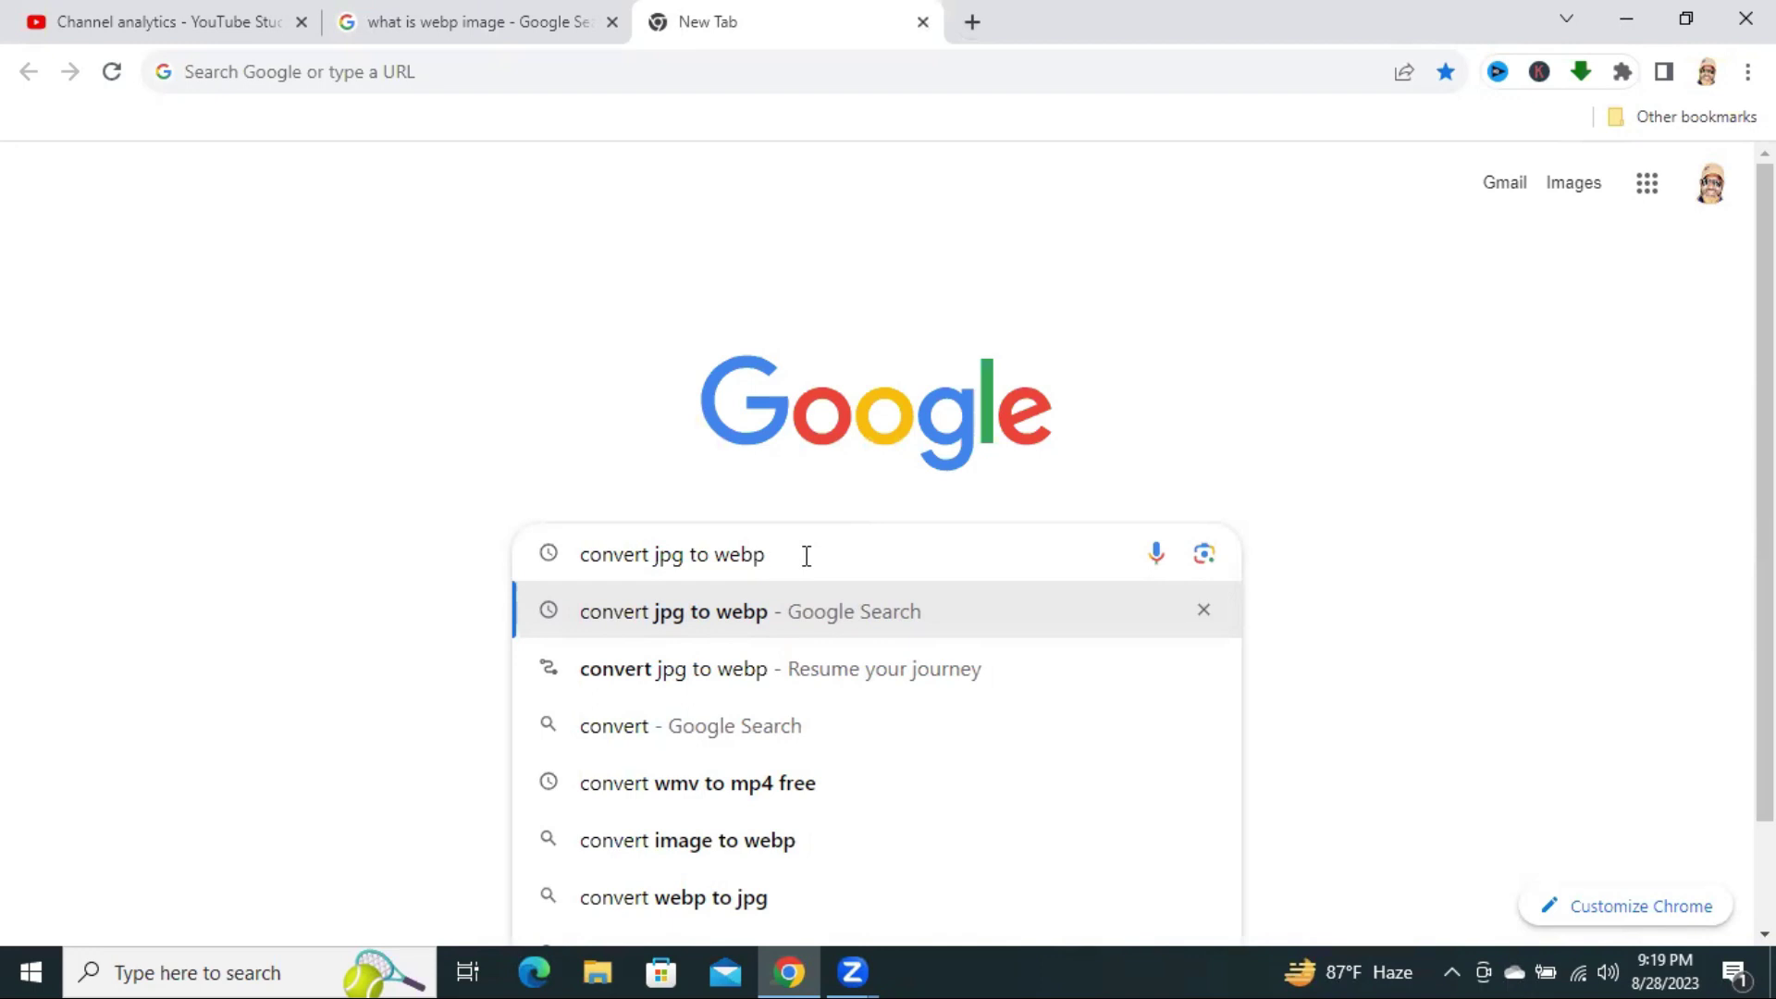
pyautogui.press('Return')
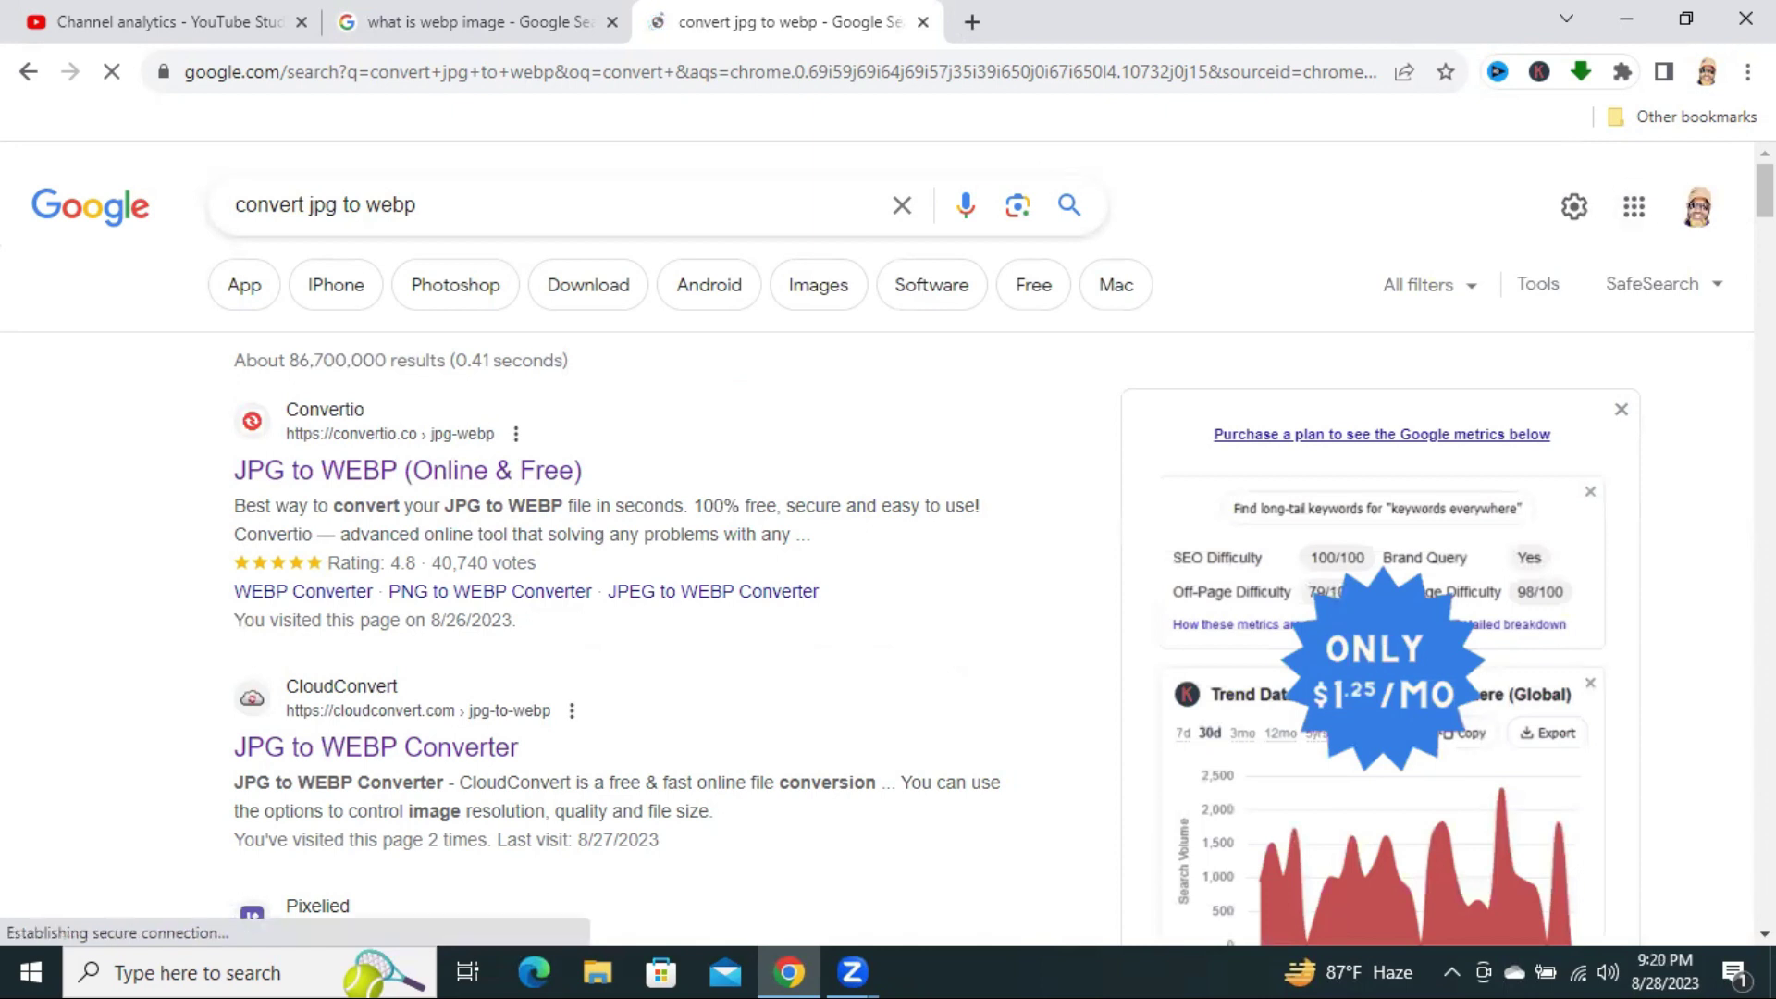
# Open CloudConvert's JPG to WEBP Converter search result in a new tab and switch to that tab.
pyautogui.scroll(-3, 877, 555)
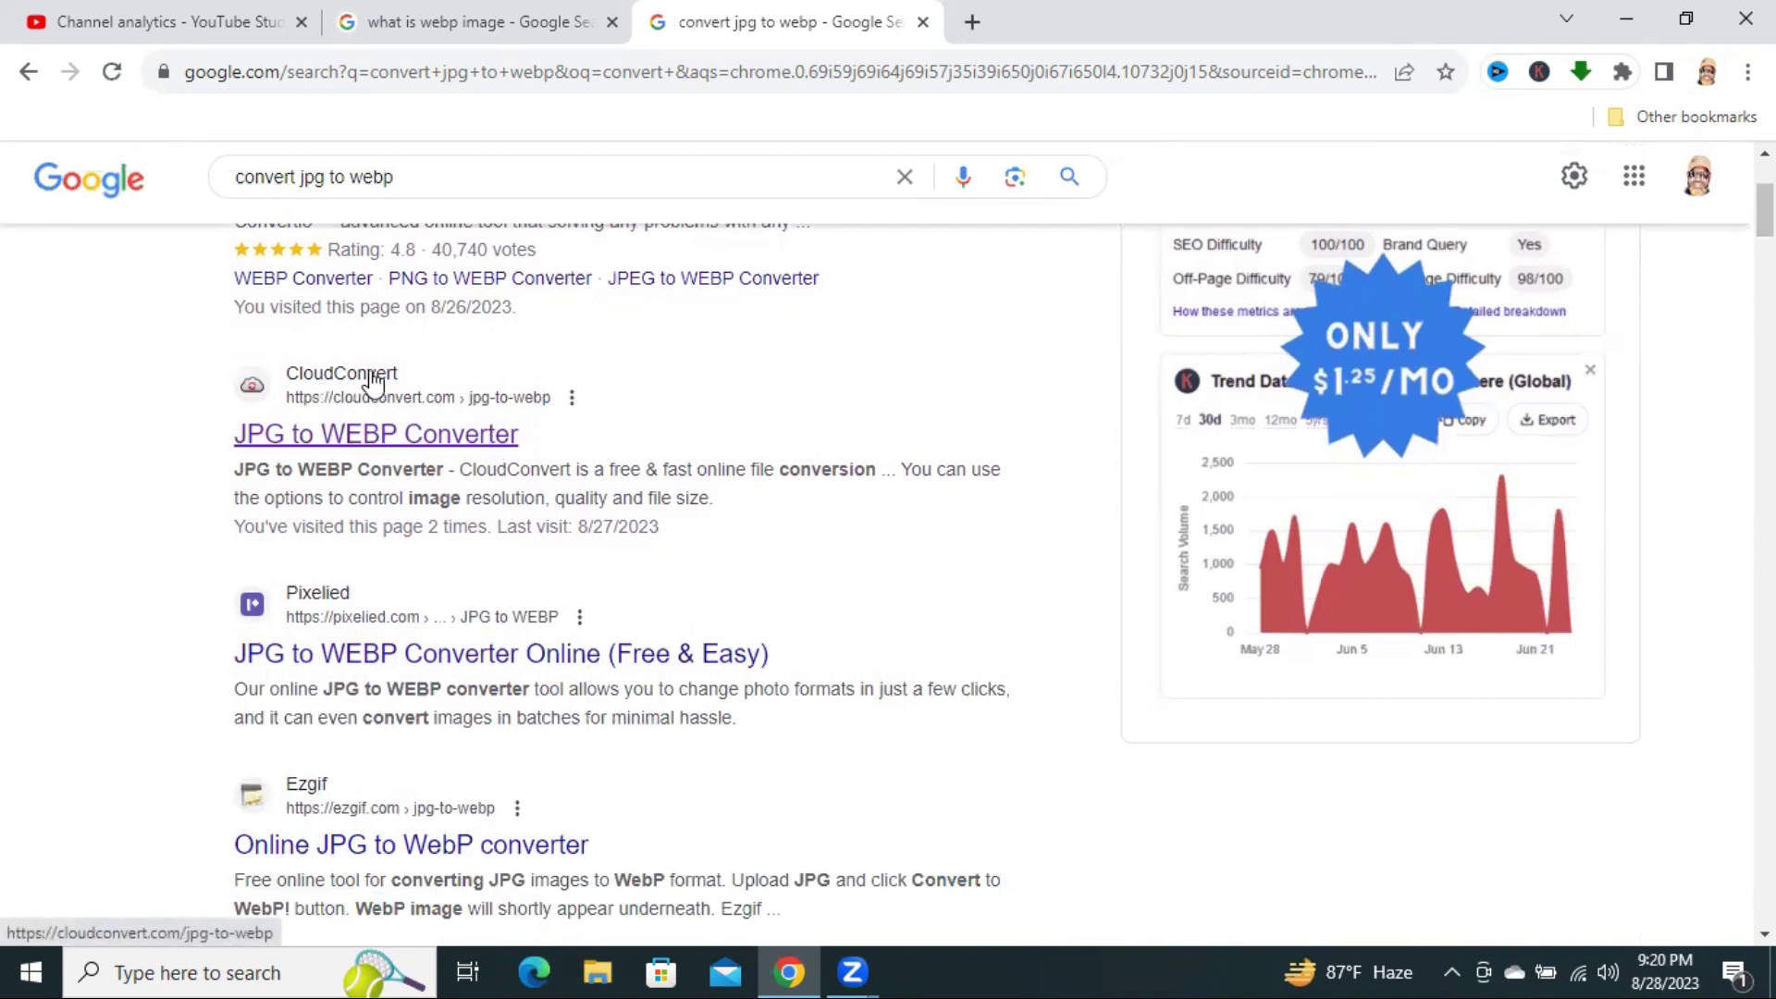
pyautogui.rightClick(367, 449)
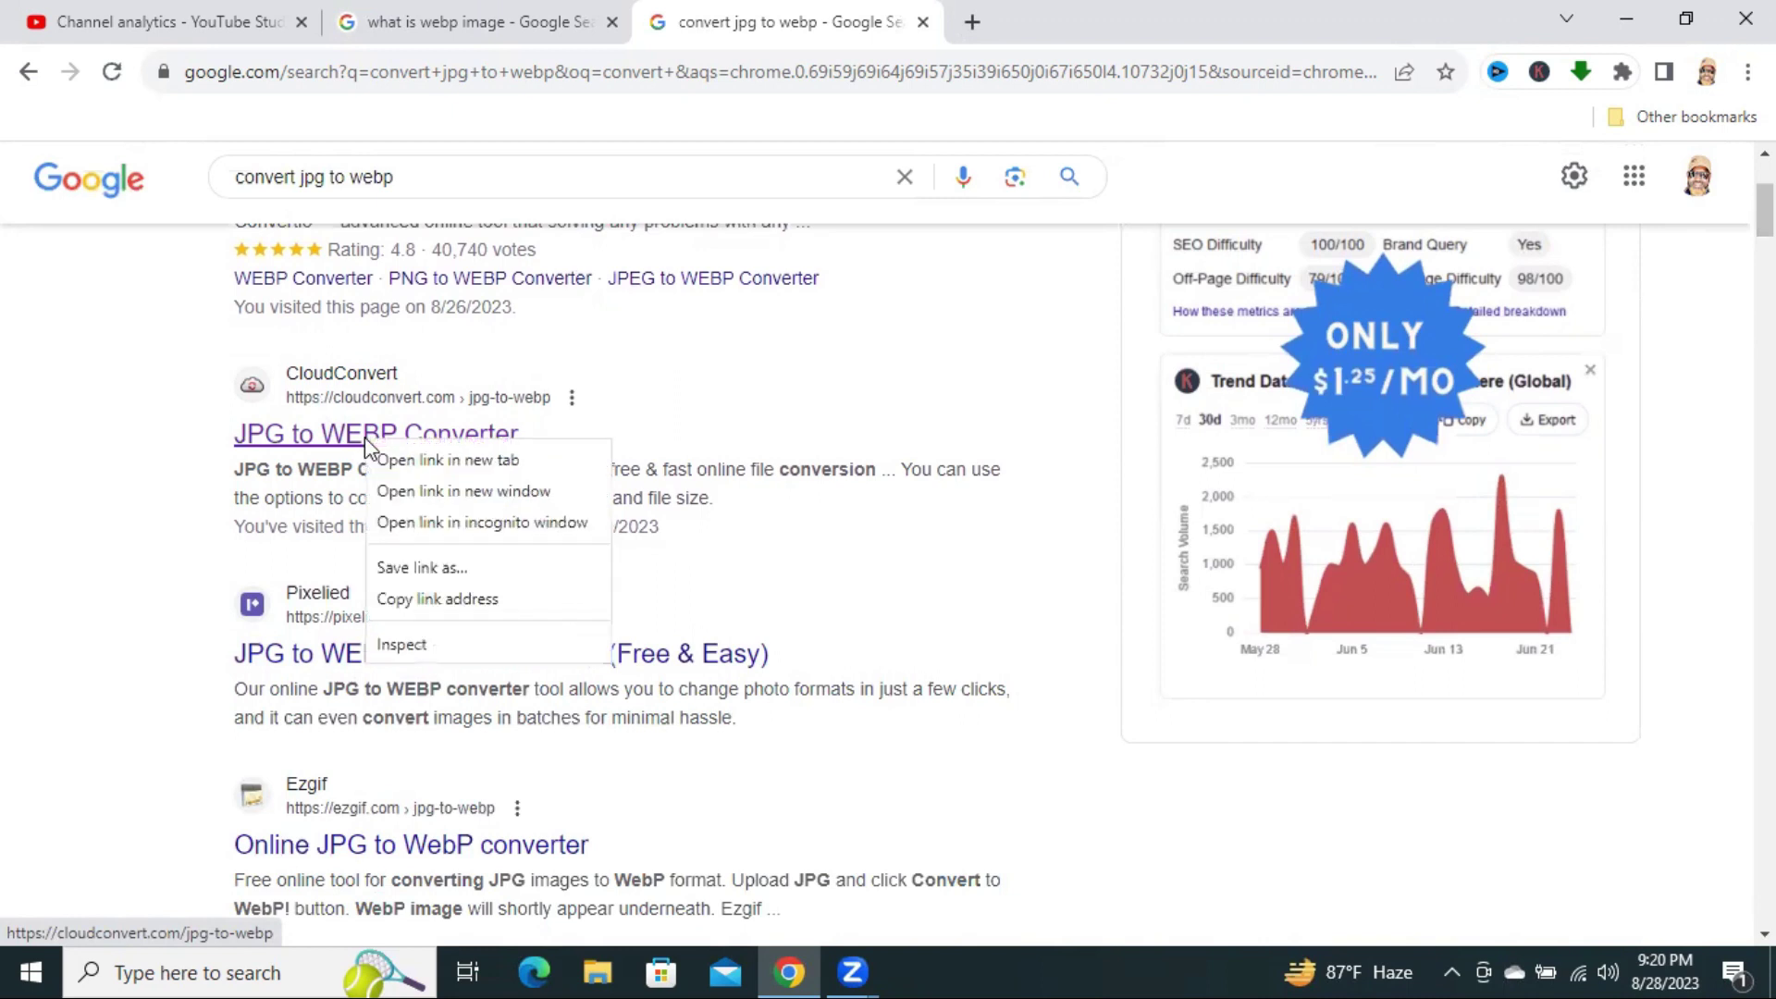
pyautogui.click(432, 460)
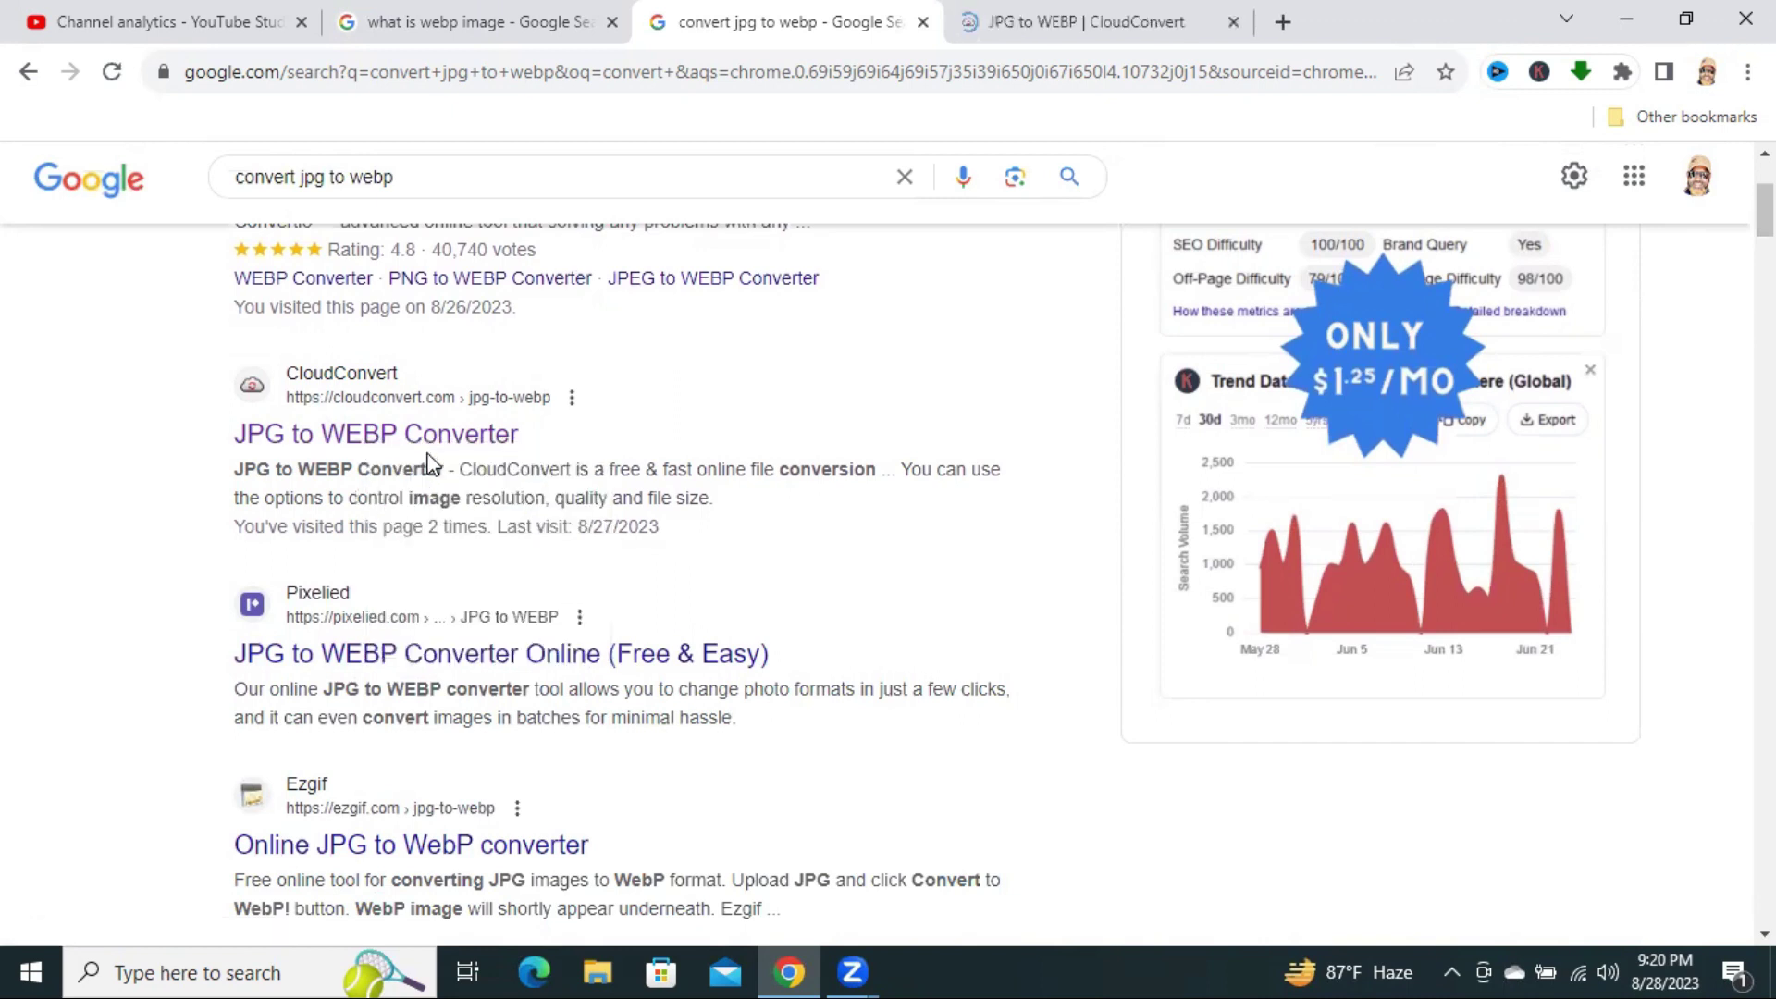
pyautogui.rightClick(1026, 5)
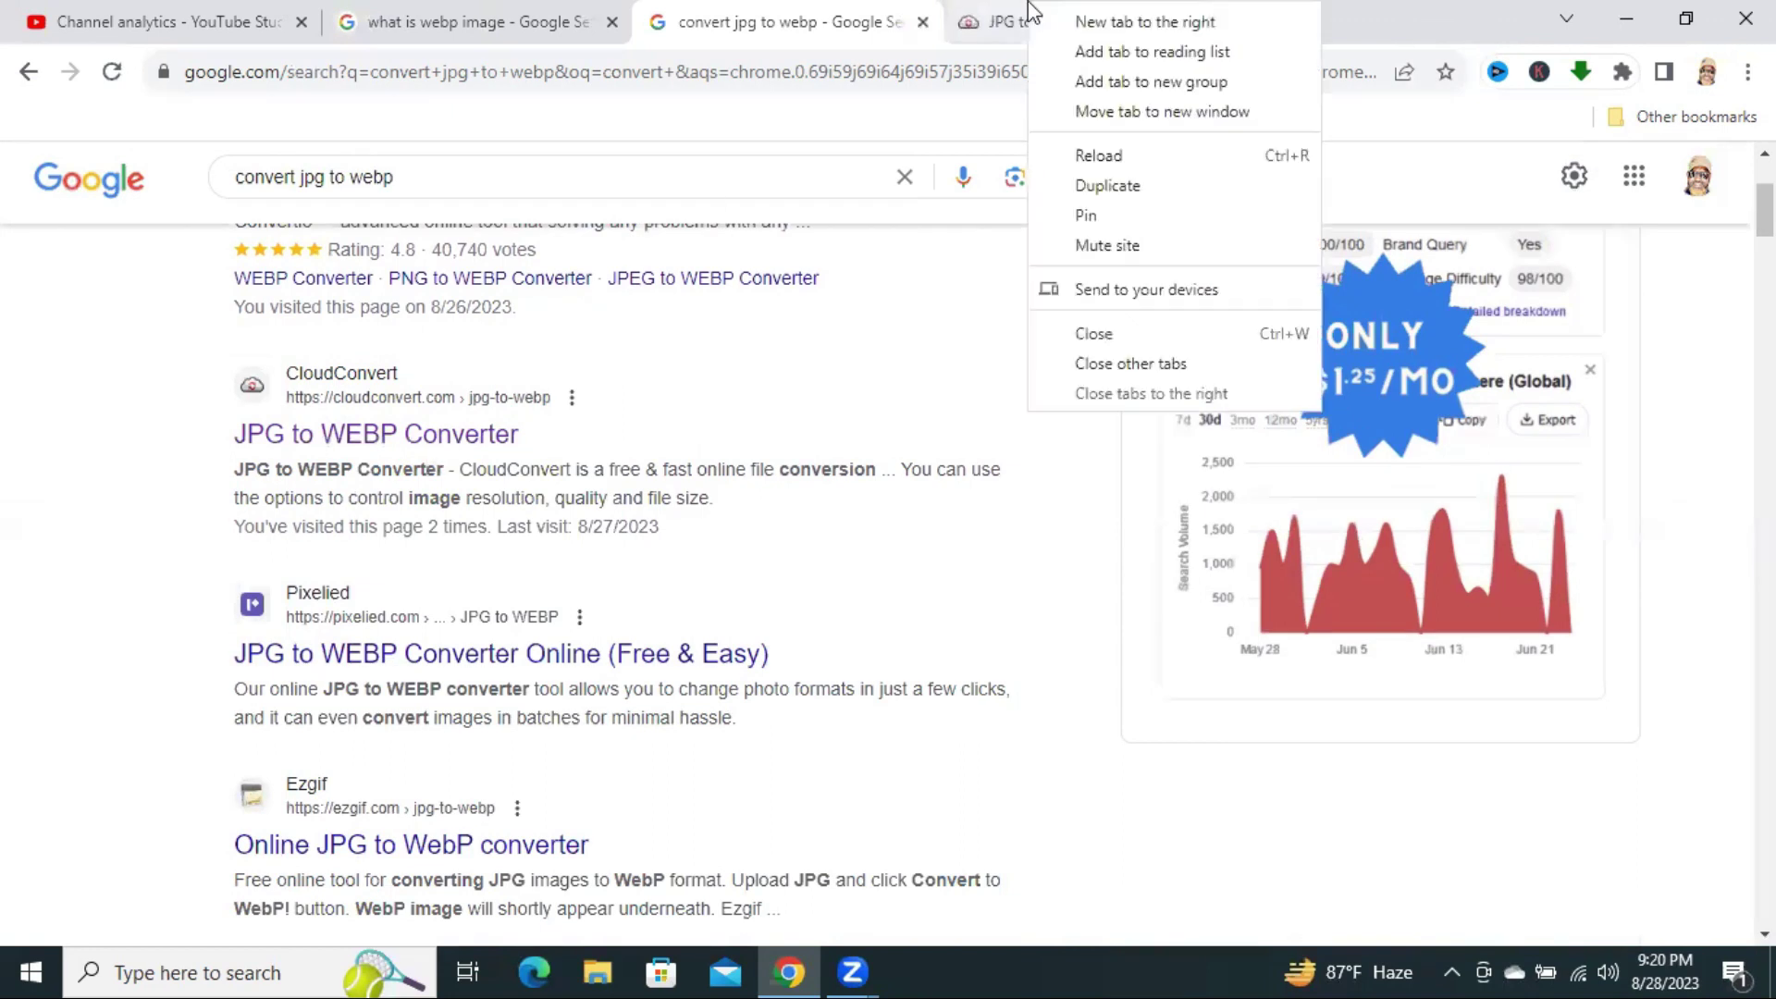
pyautogui.click(1017, 16)
pyautogui.click(1018, 17)
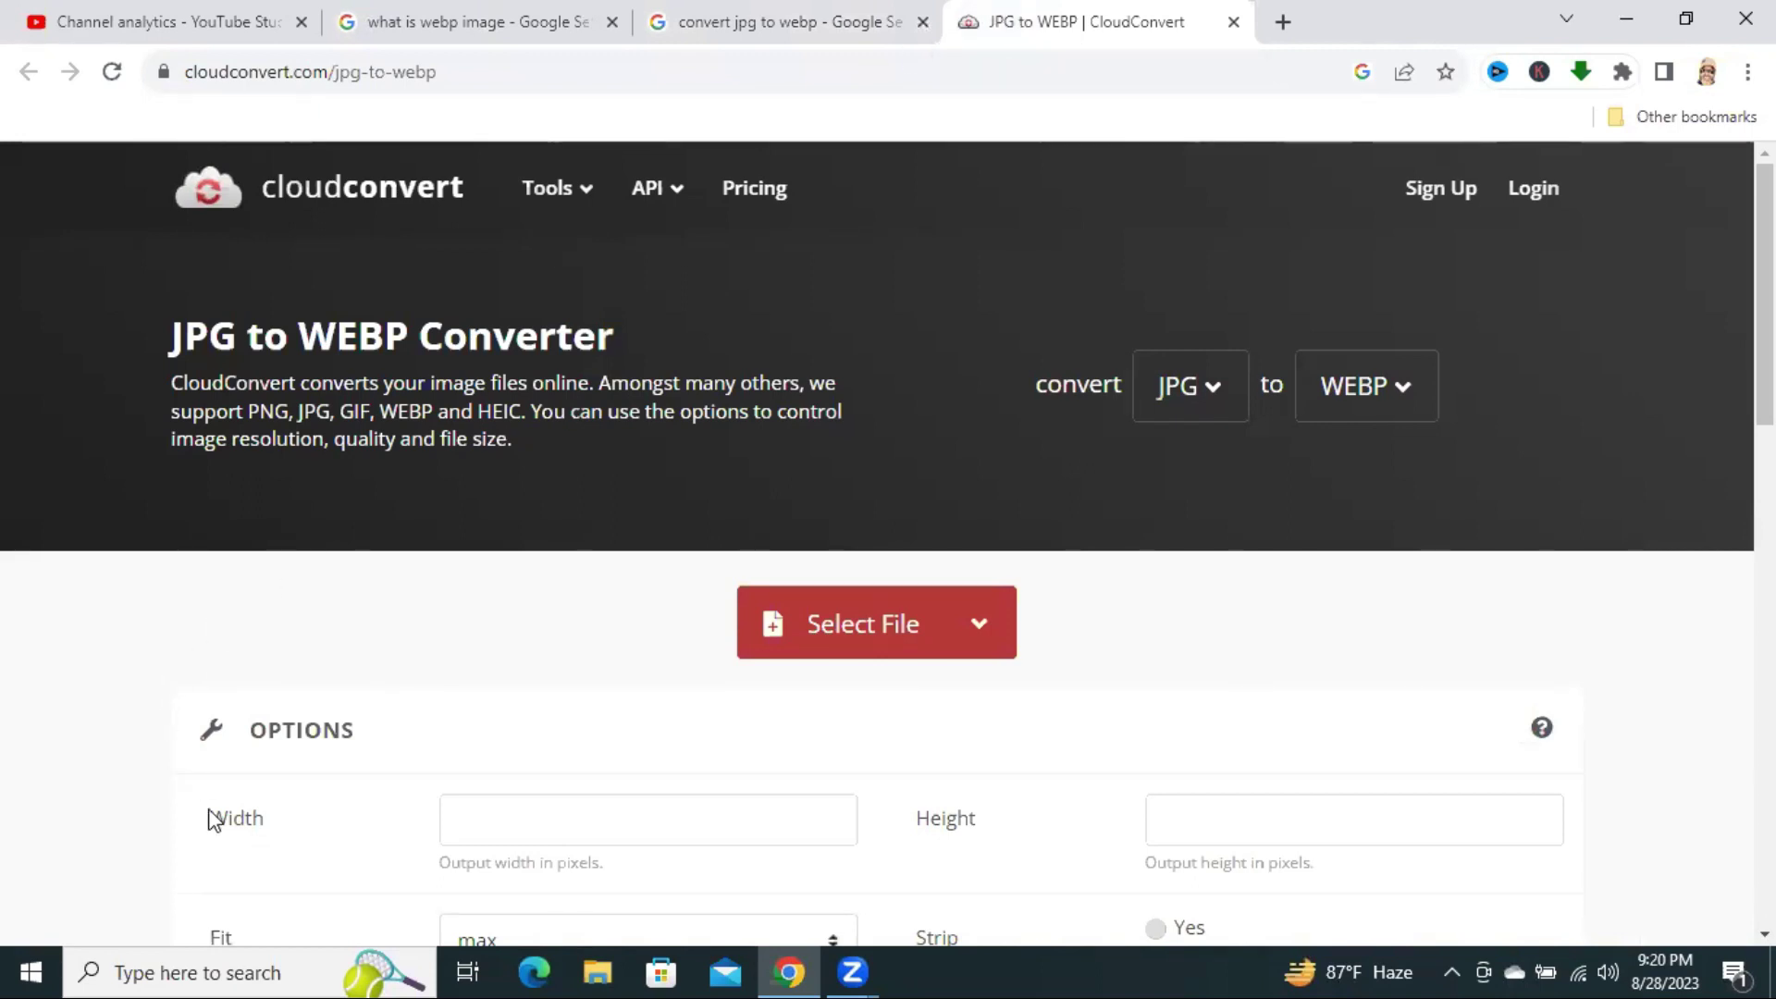
# In File Explorer's Blog Image folder, check the file type in the properties of "Why is the Lunar South Pole a Game-Changer for Space Exploration", then return to CloudConvert.
pyautogui.press('super+e')
pyautogui.click(170, 352)
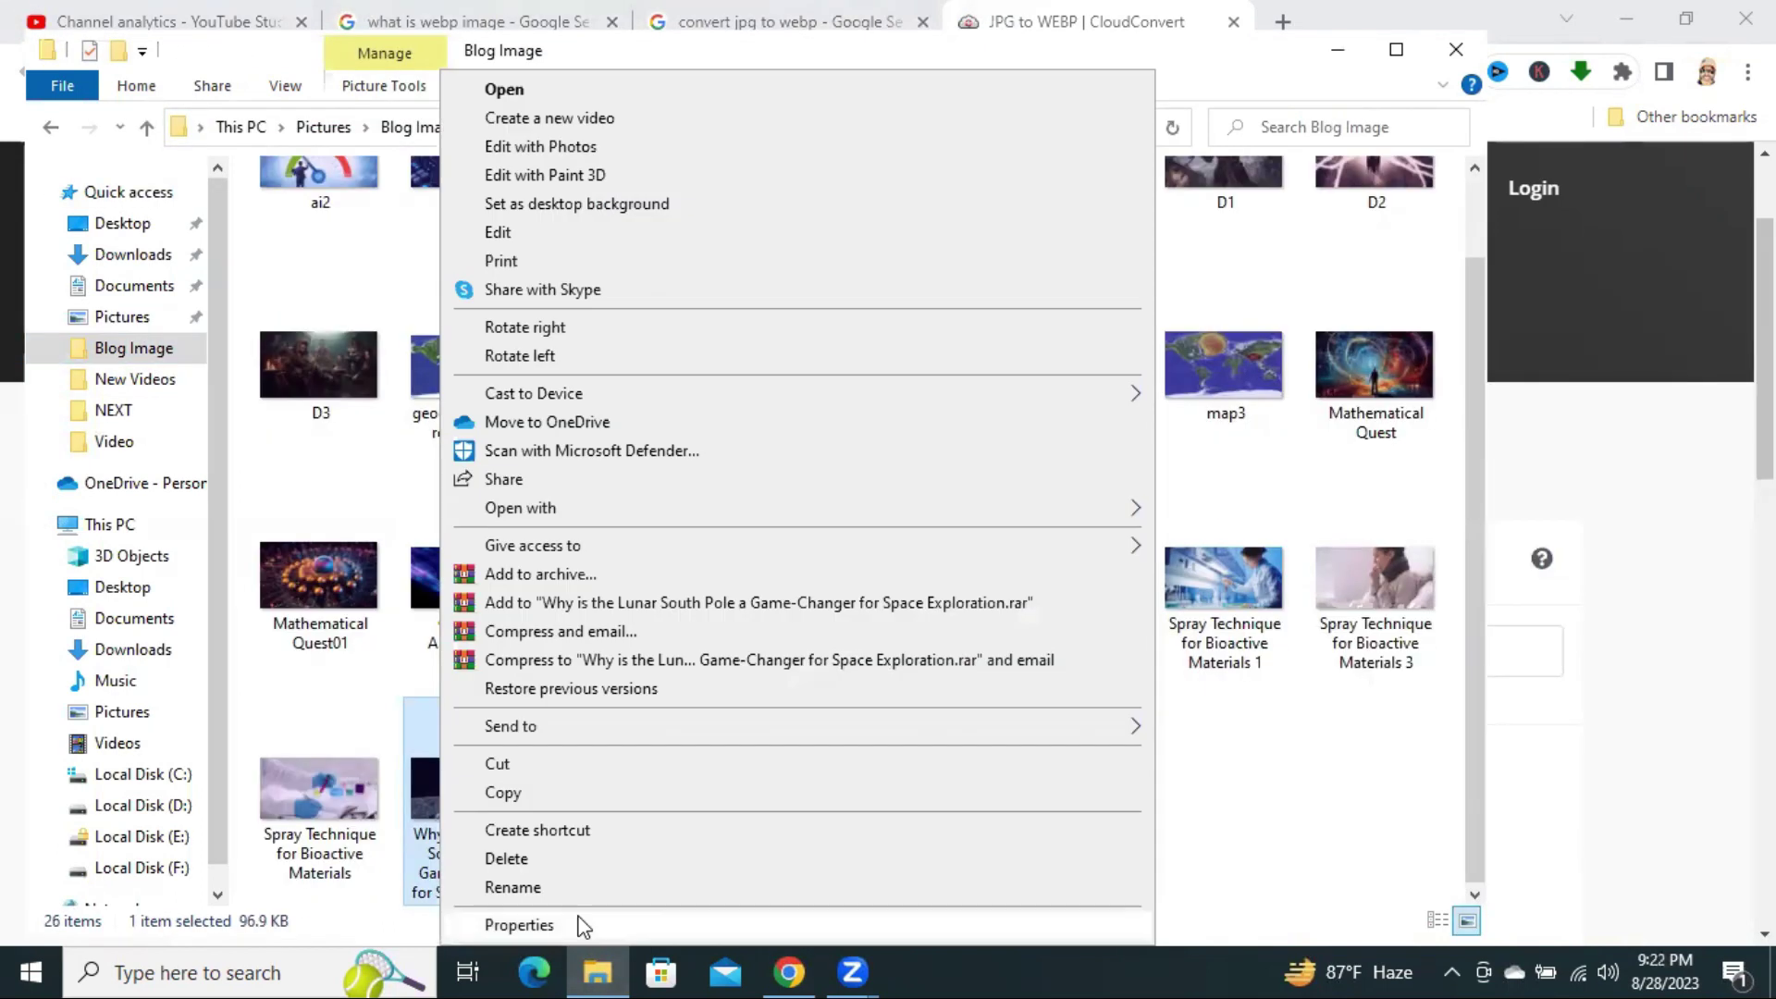
pyautogui.click(581, 920)
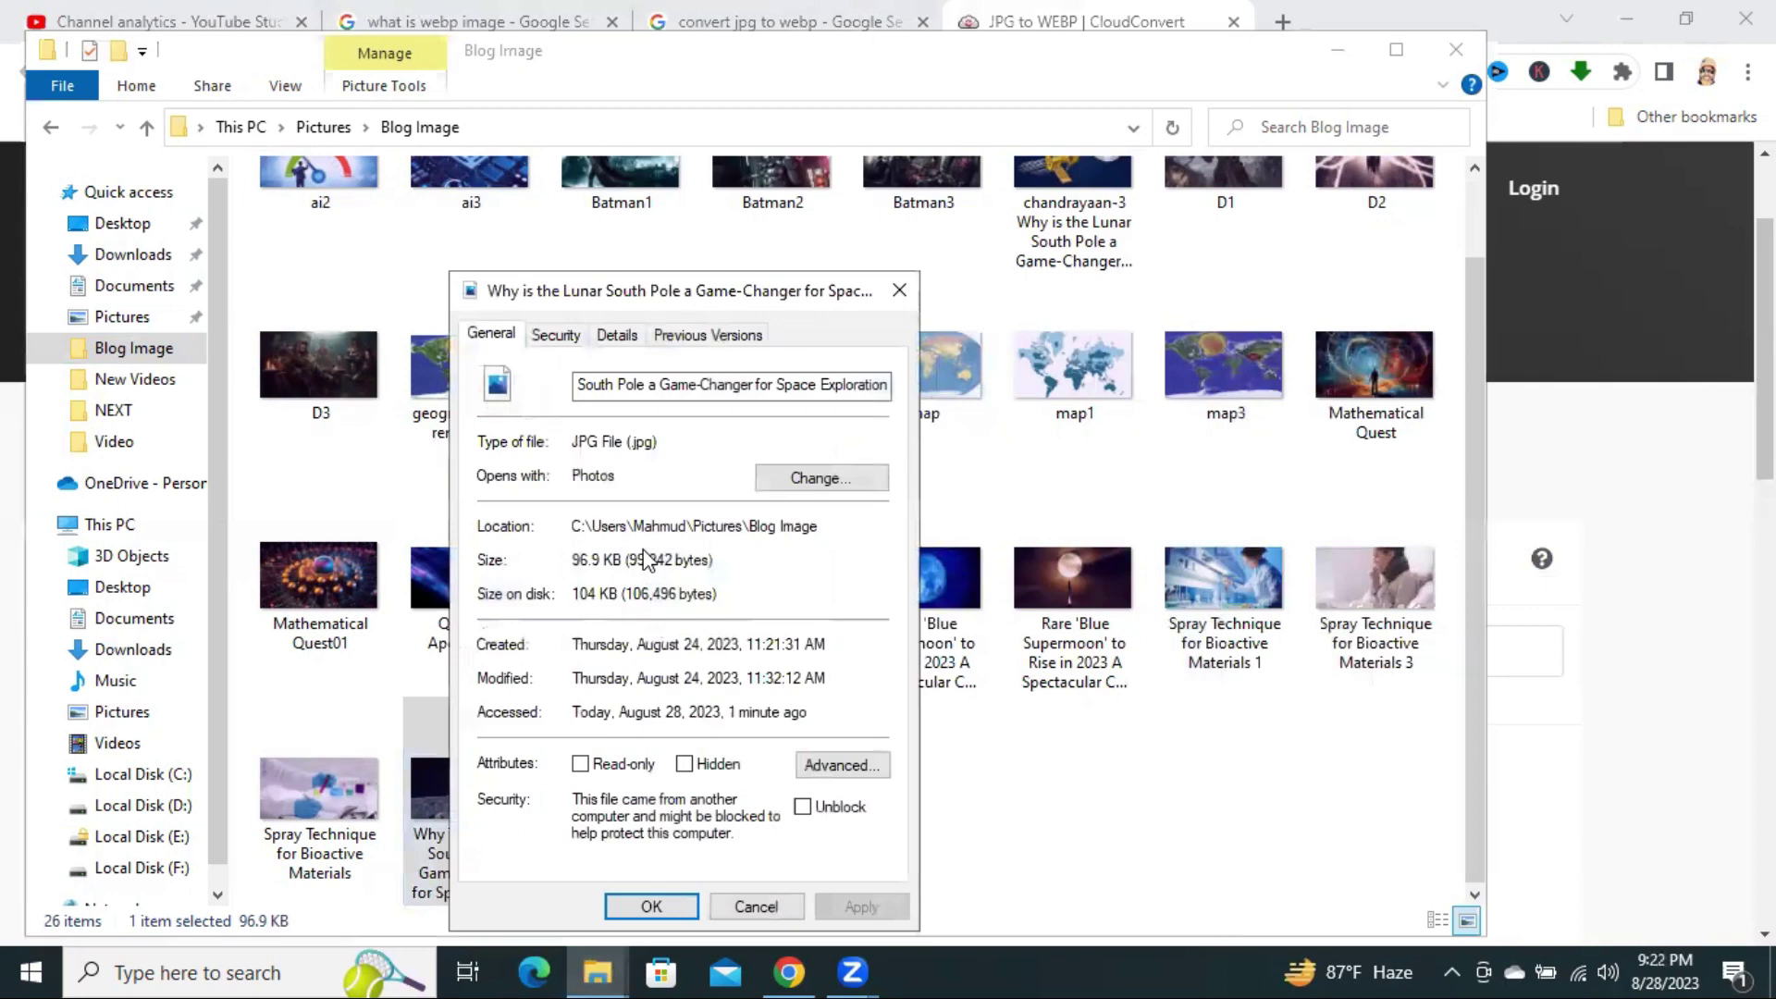
pyautogui.moveTo(574, 441); pyautogui.dragTo(622, 442)
pyautogui.click(897, 288)
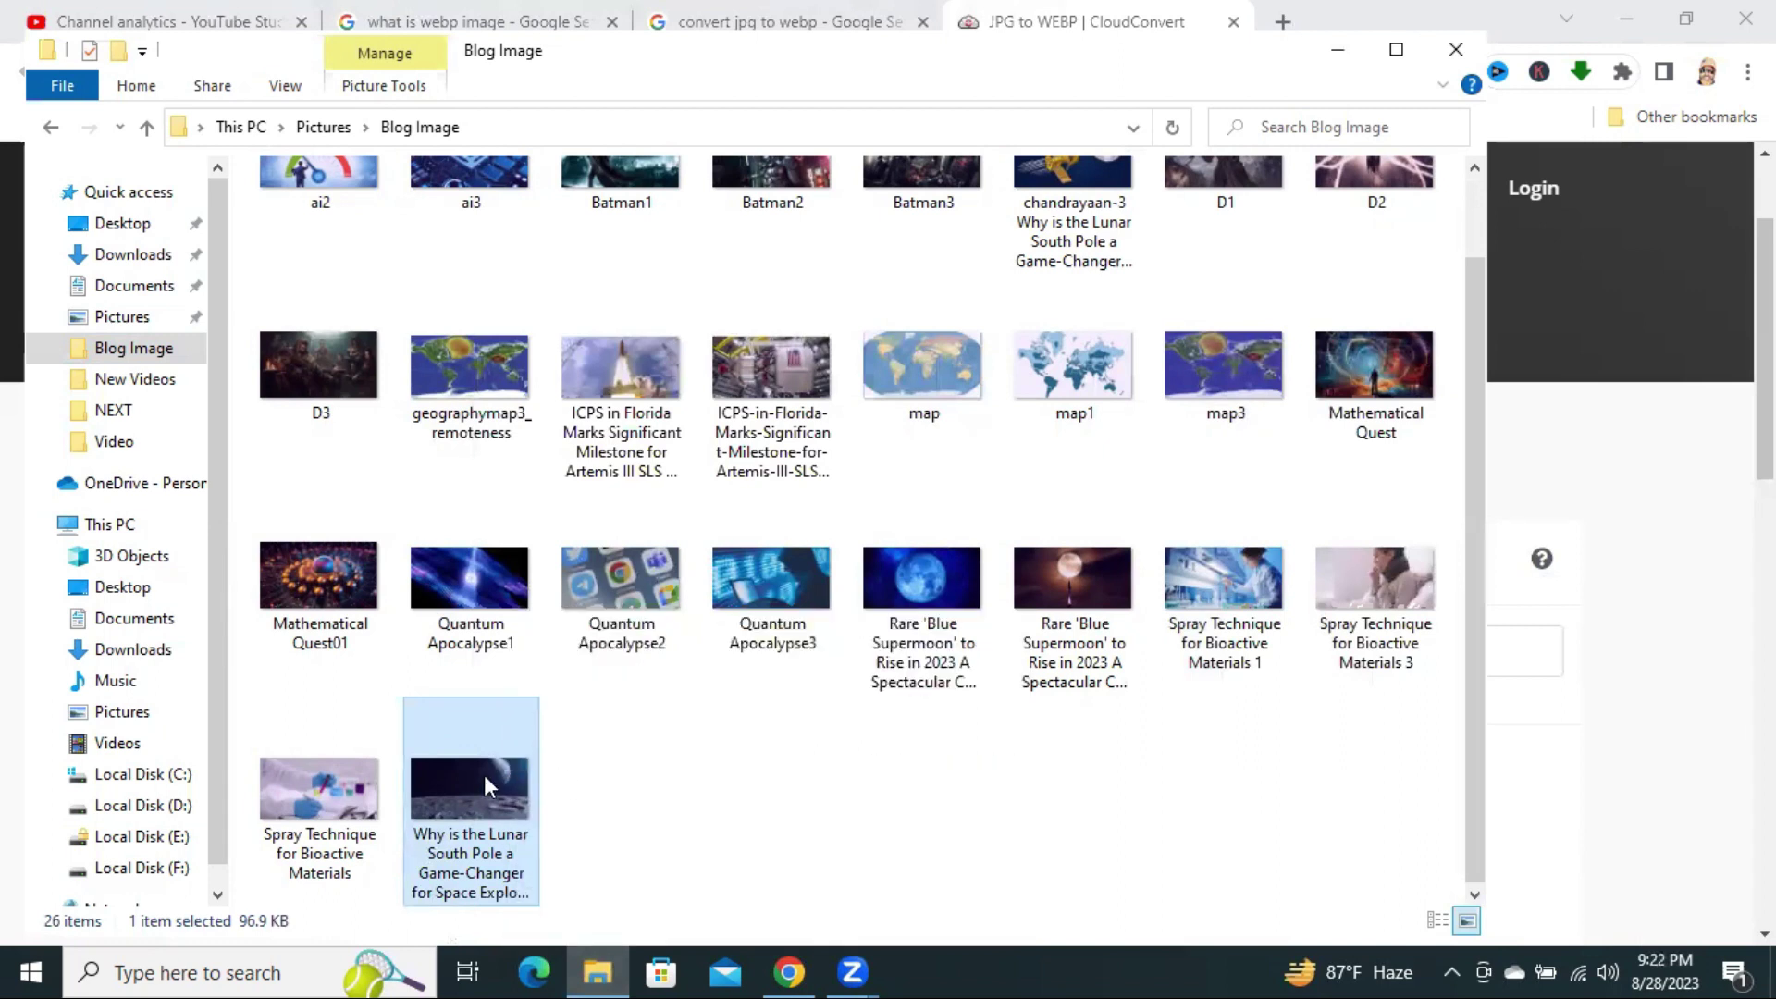
pyautogui.click(1337, 49)
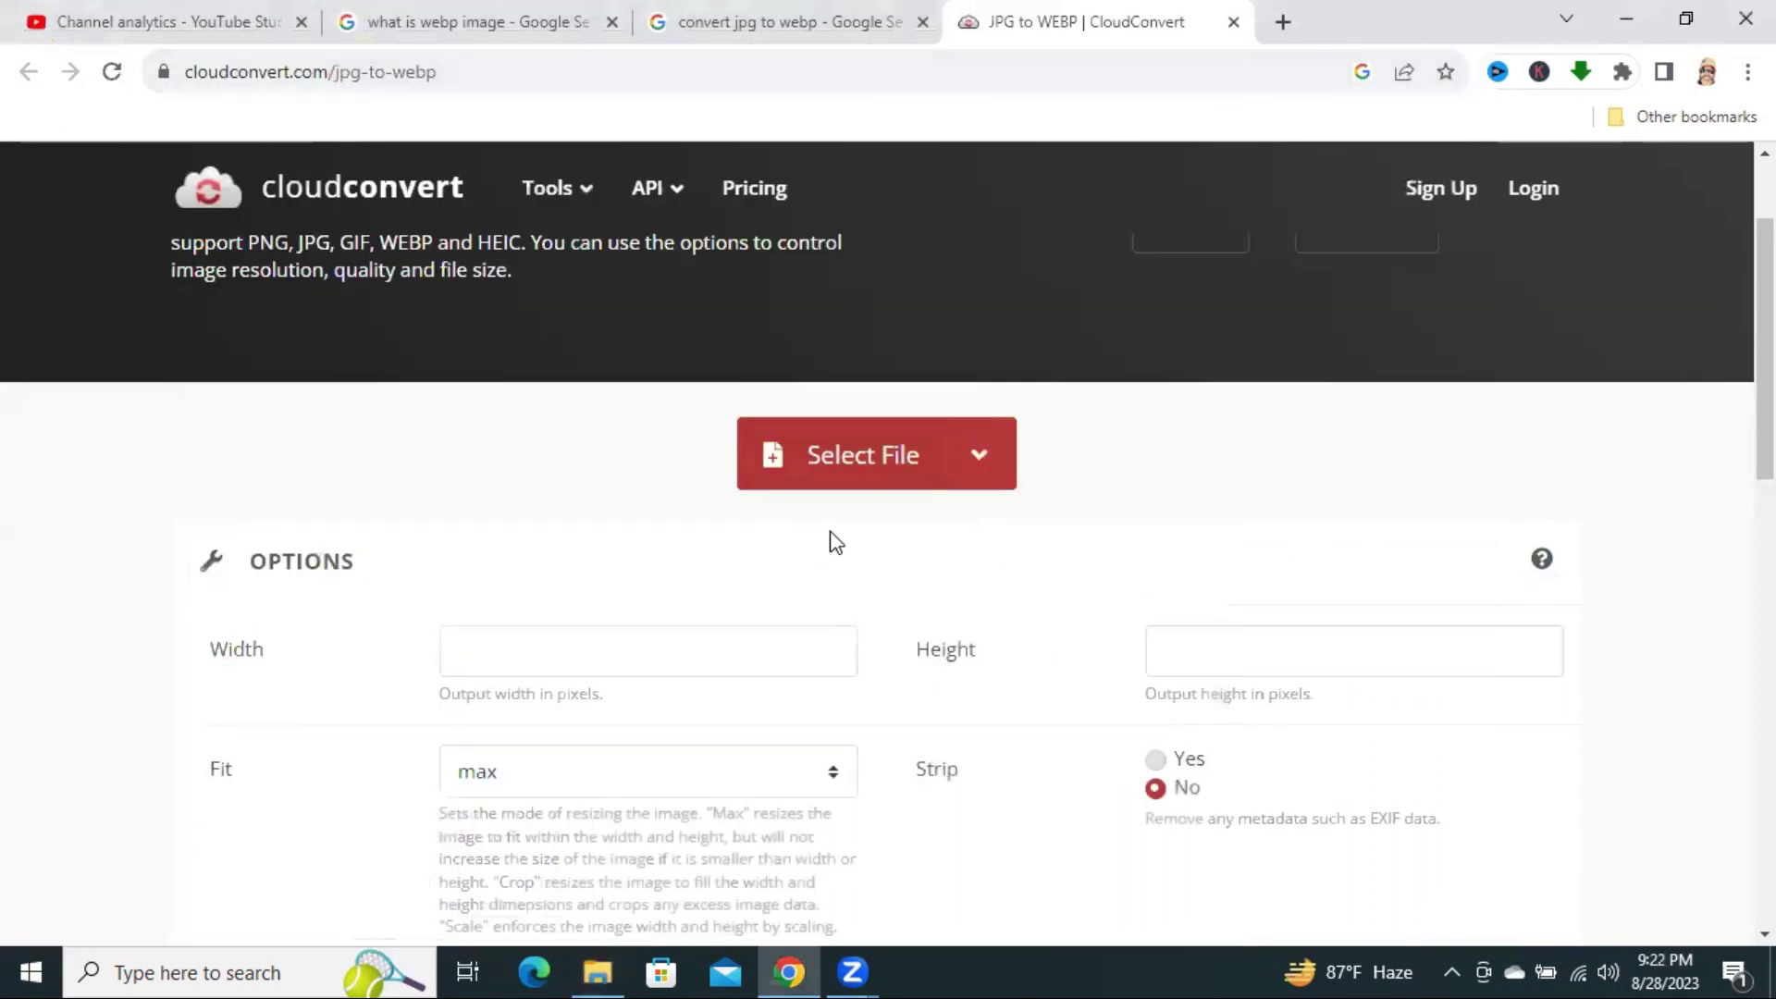
# Add the "Why is the Lunar South Pole" and "chandrayaan-3" images from the Blog Image folder to the conversion list.
pyautogui.click(856, 453)
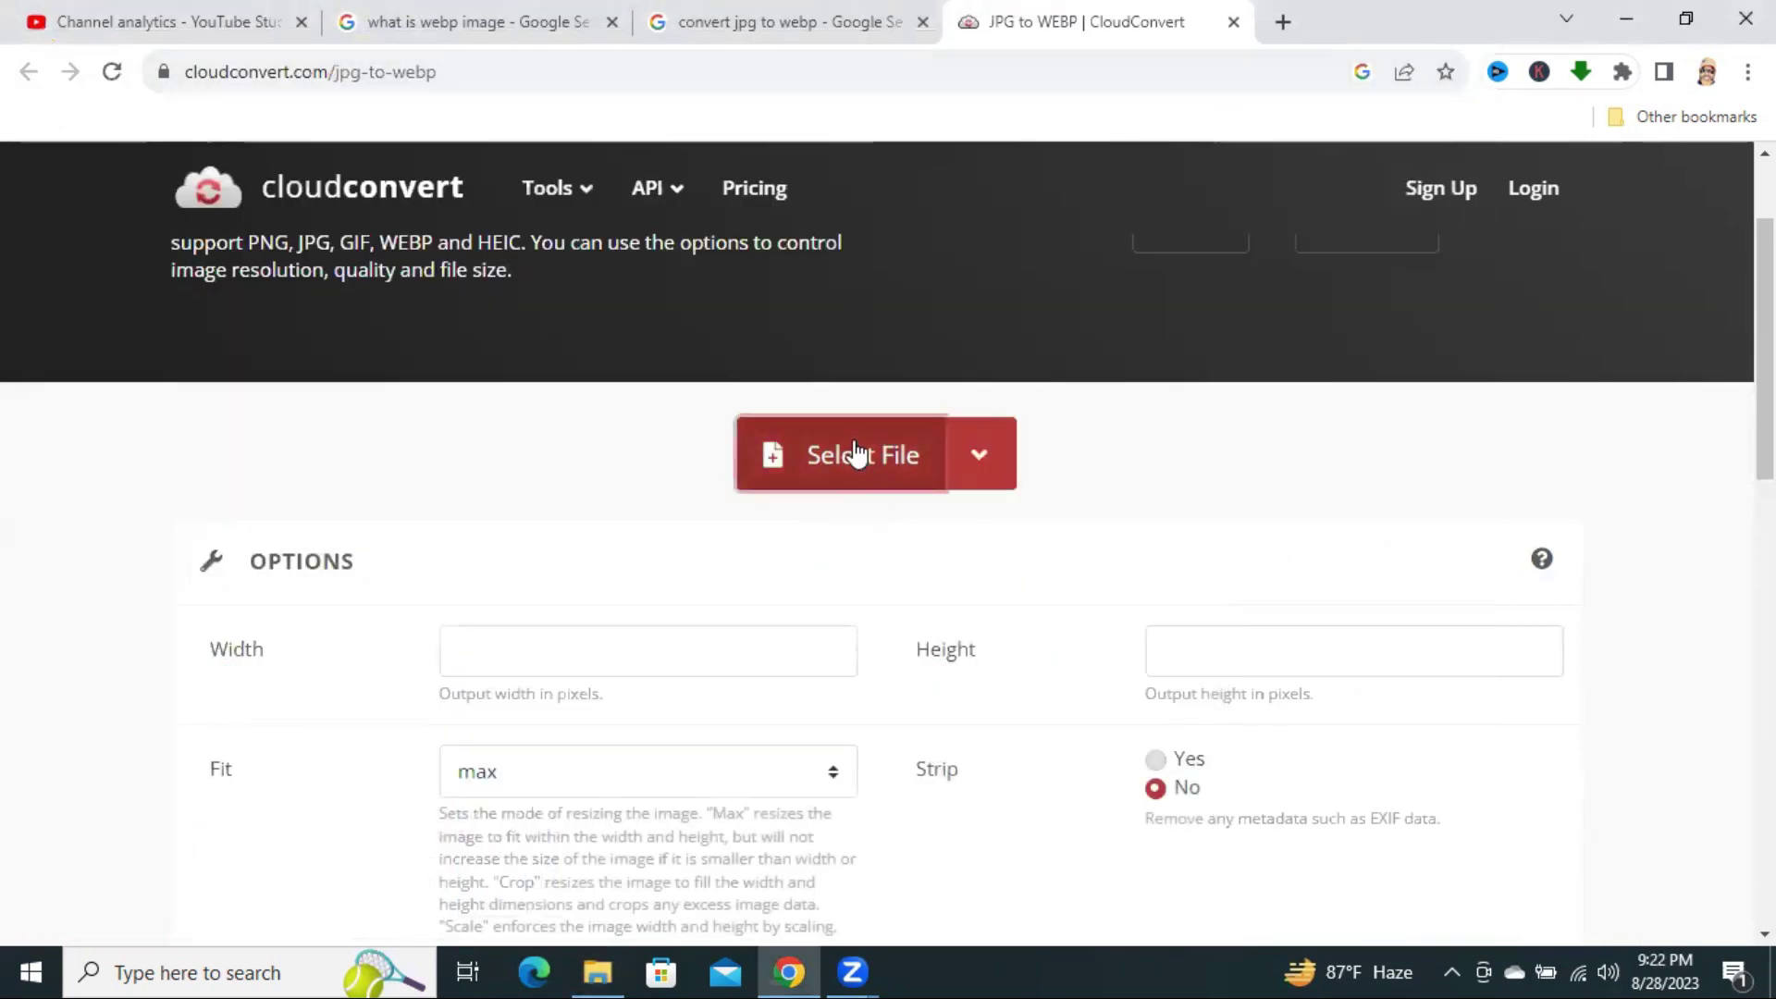
pyautogui.click(473, 398)
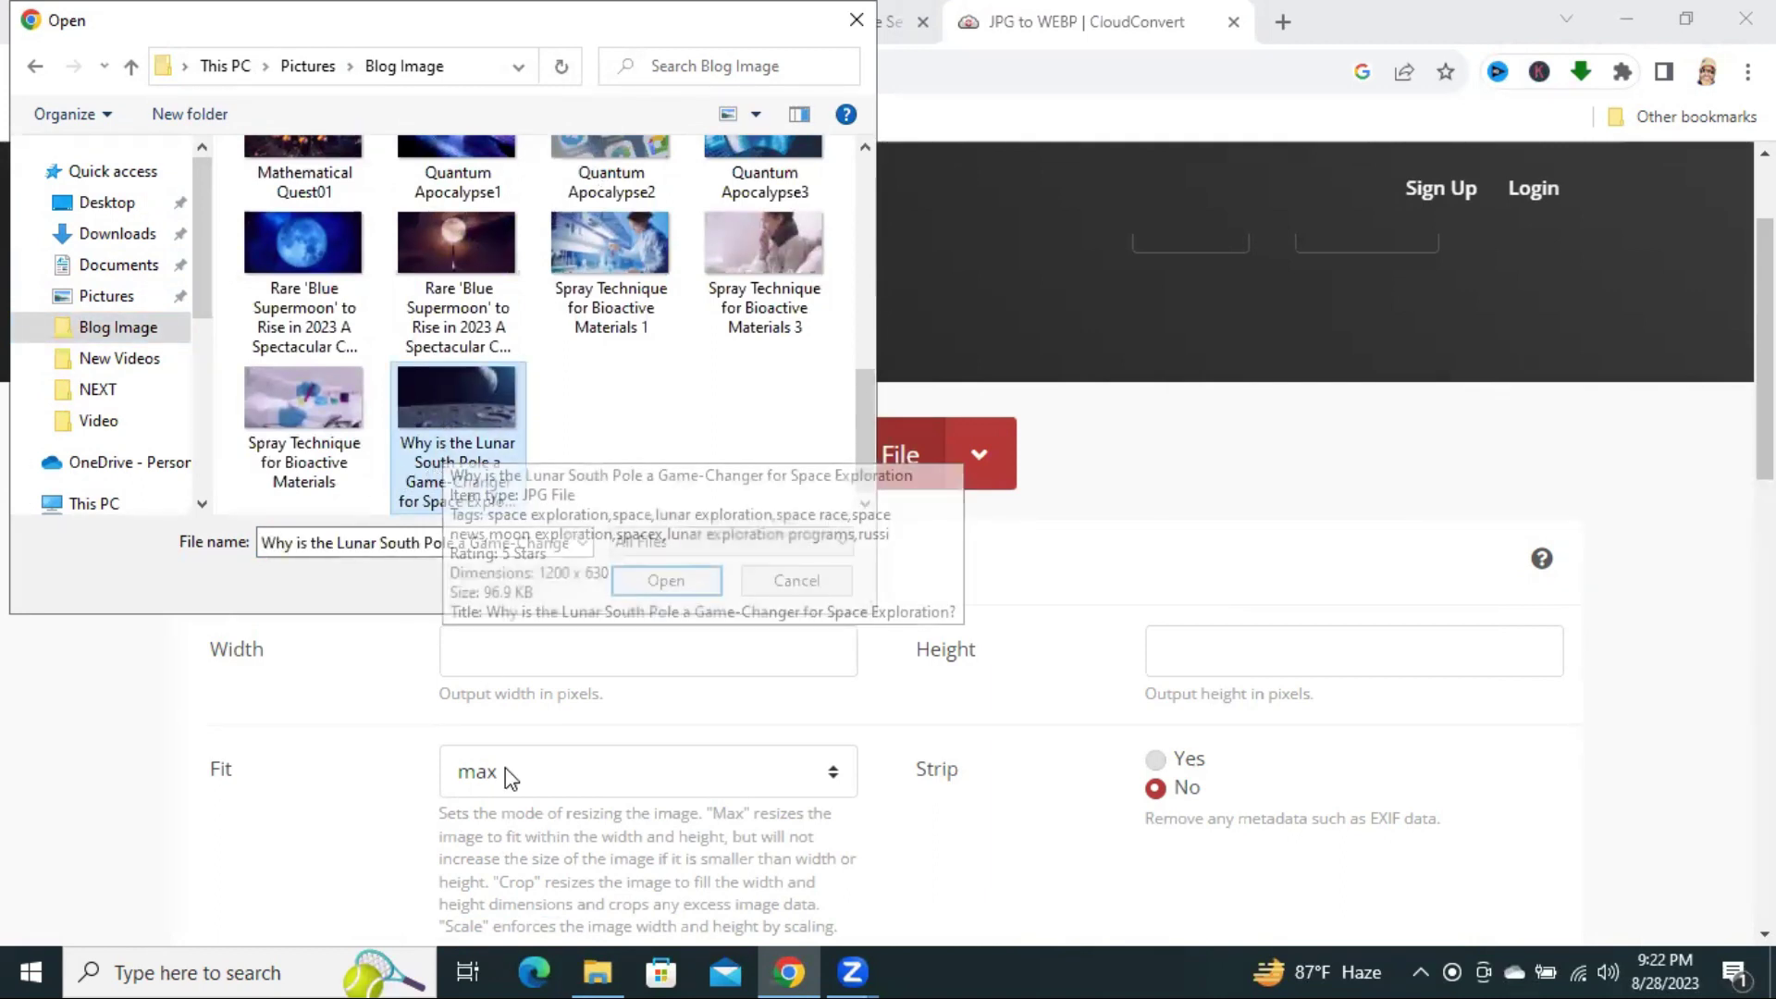
pyautogui.click(666, 580)
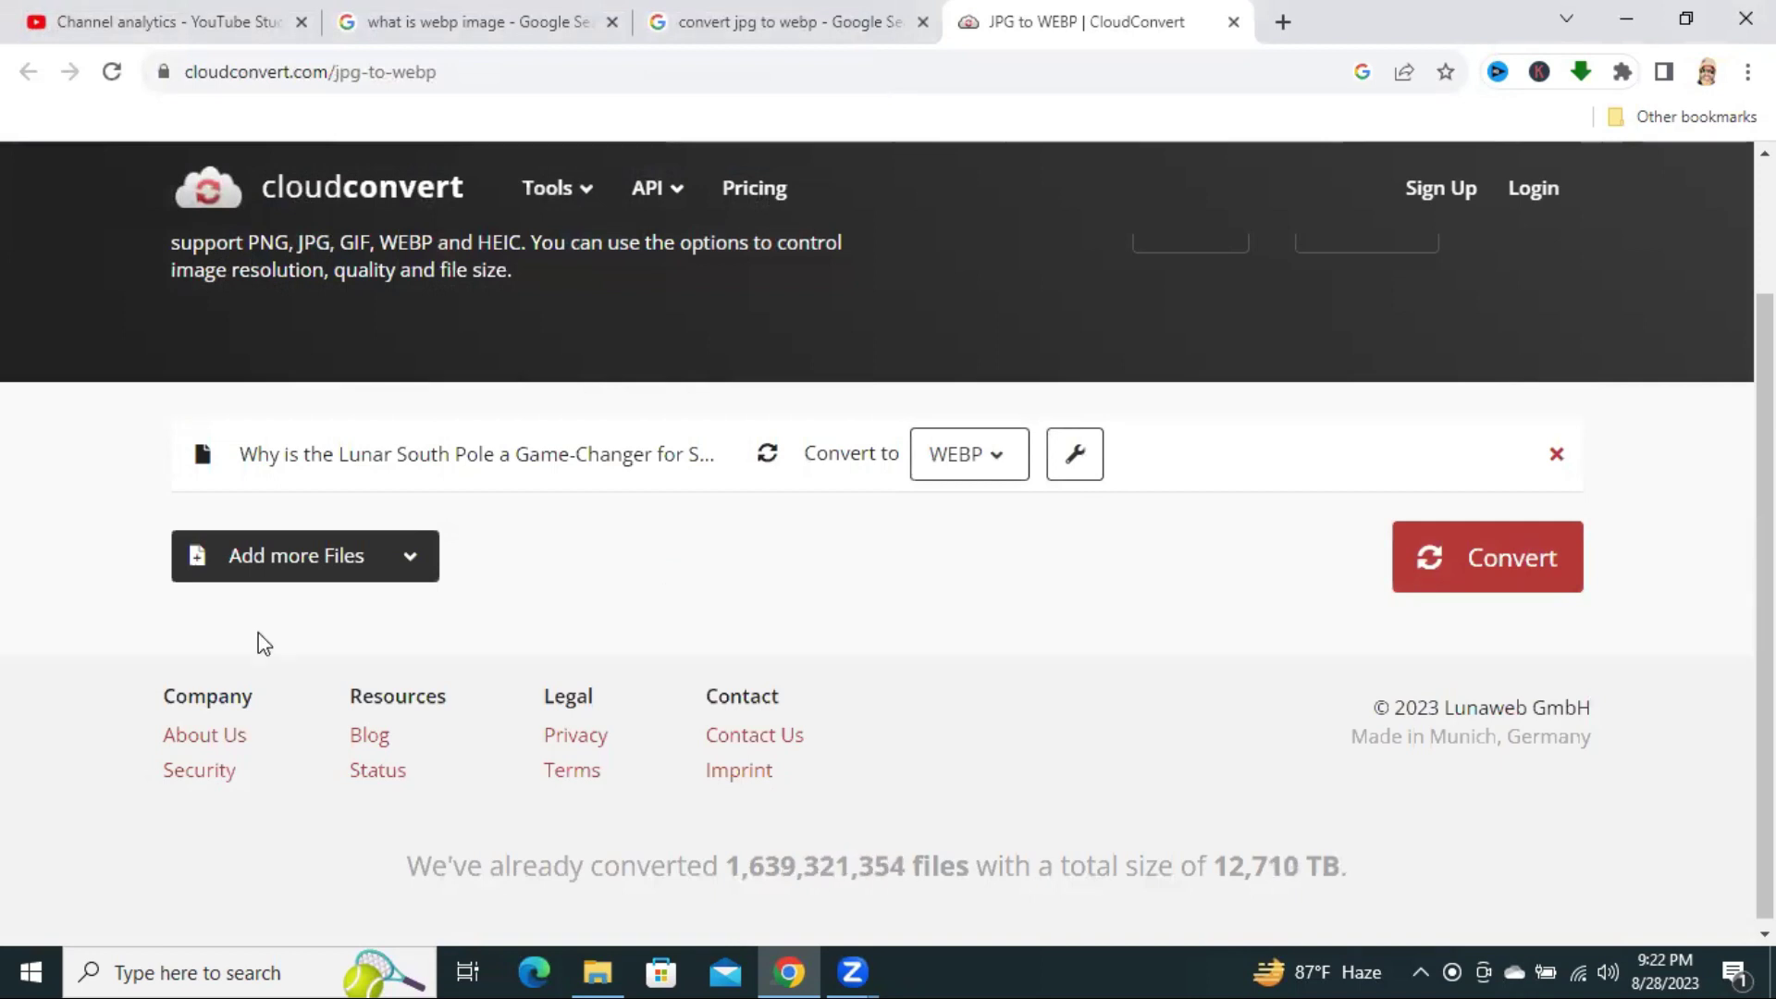
pyautogui.click(320, 559)
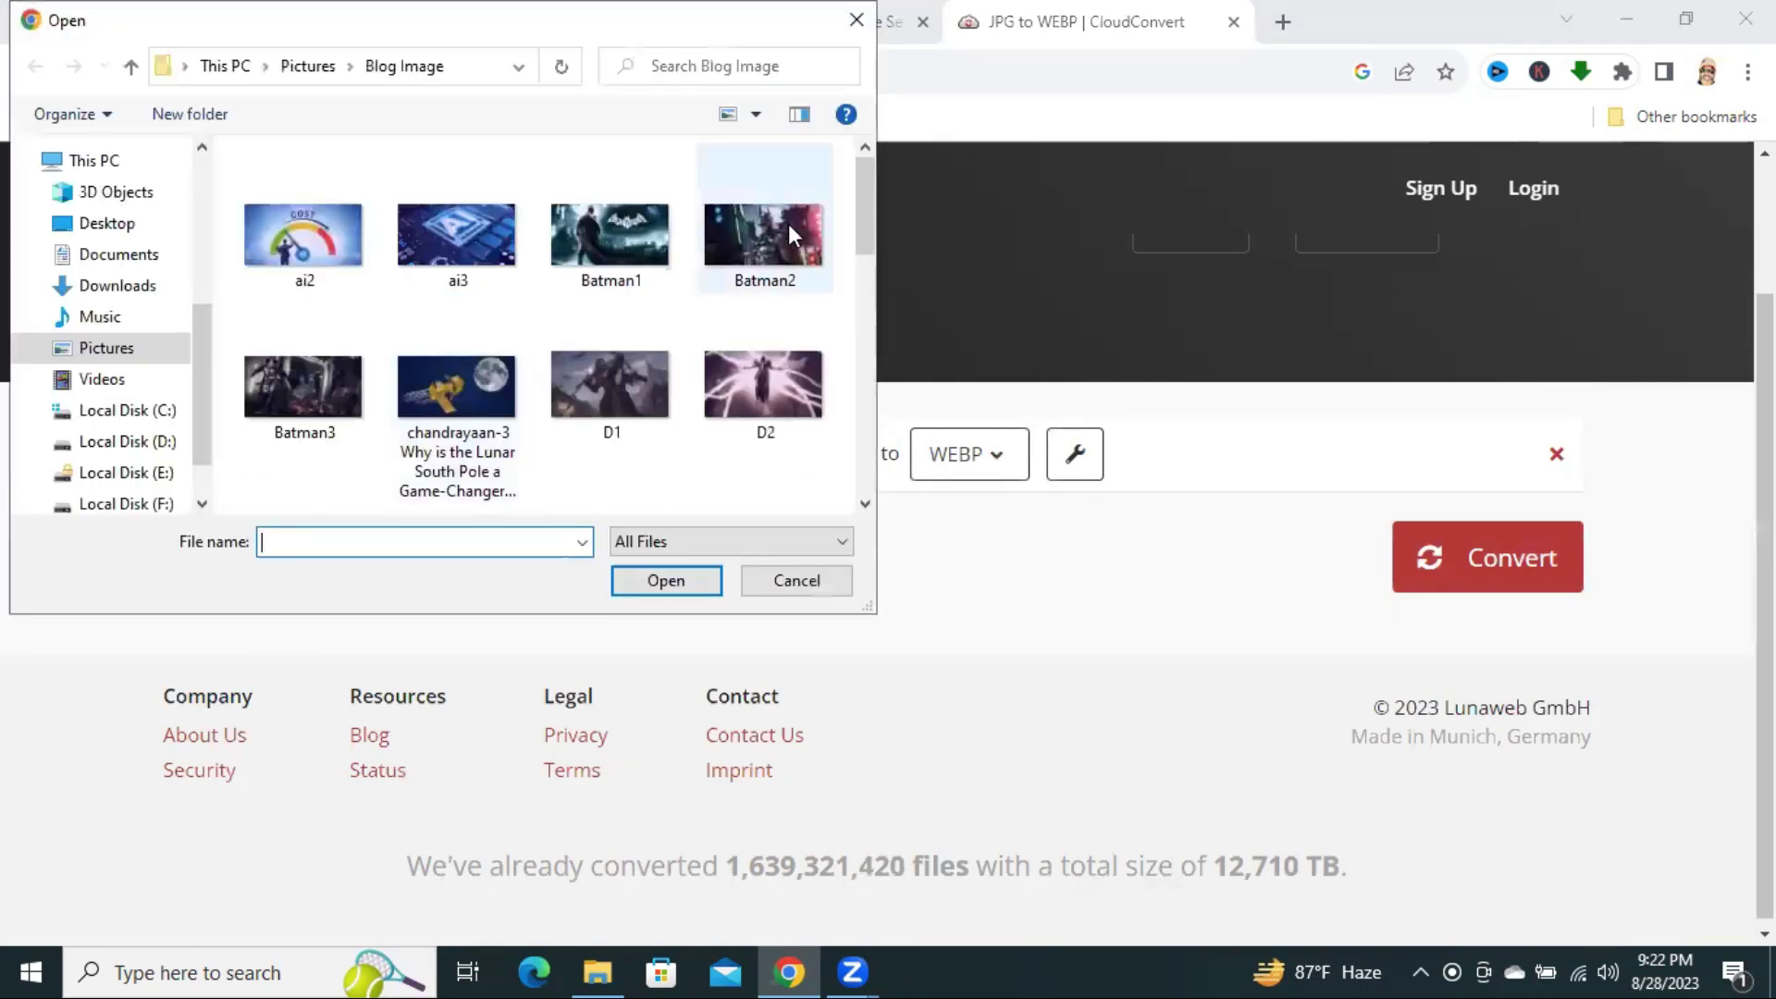
pyautogui.click(455, 381)
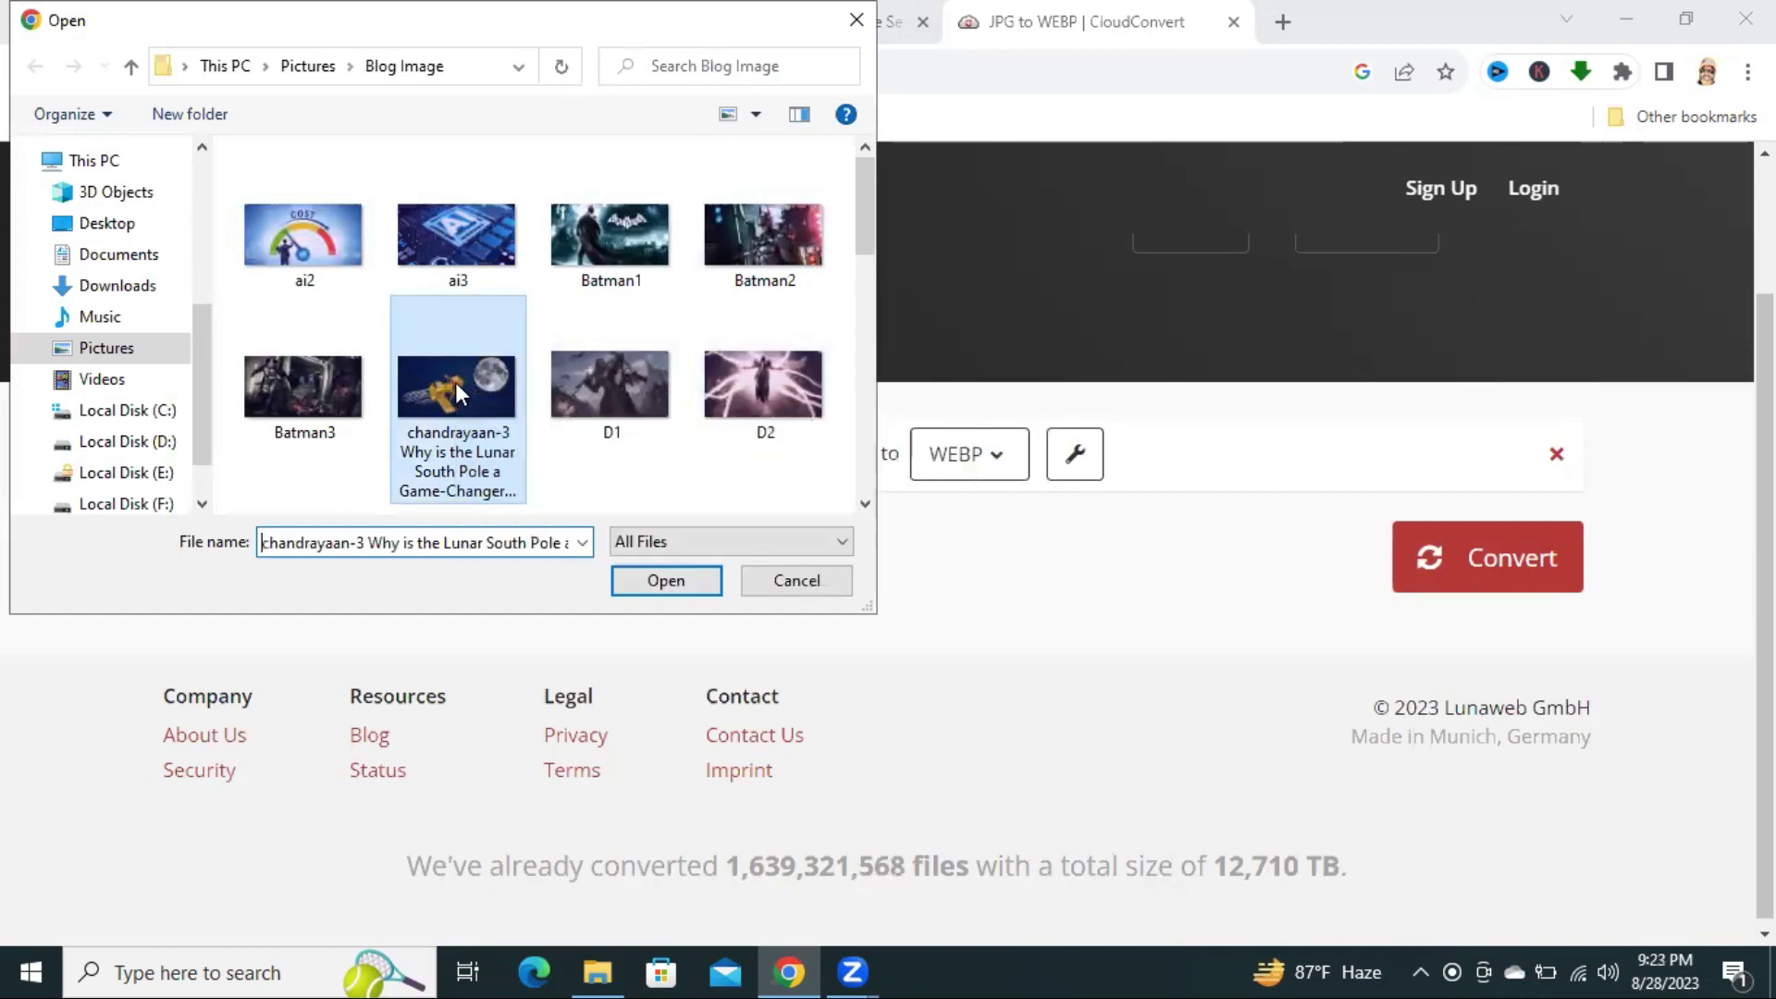
pyautogui.click(689, 588)
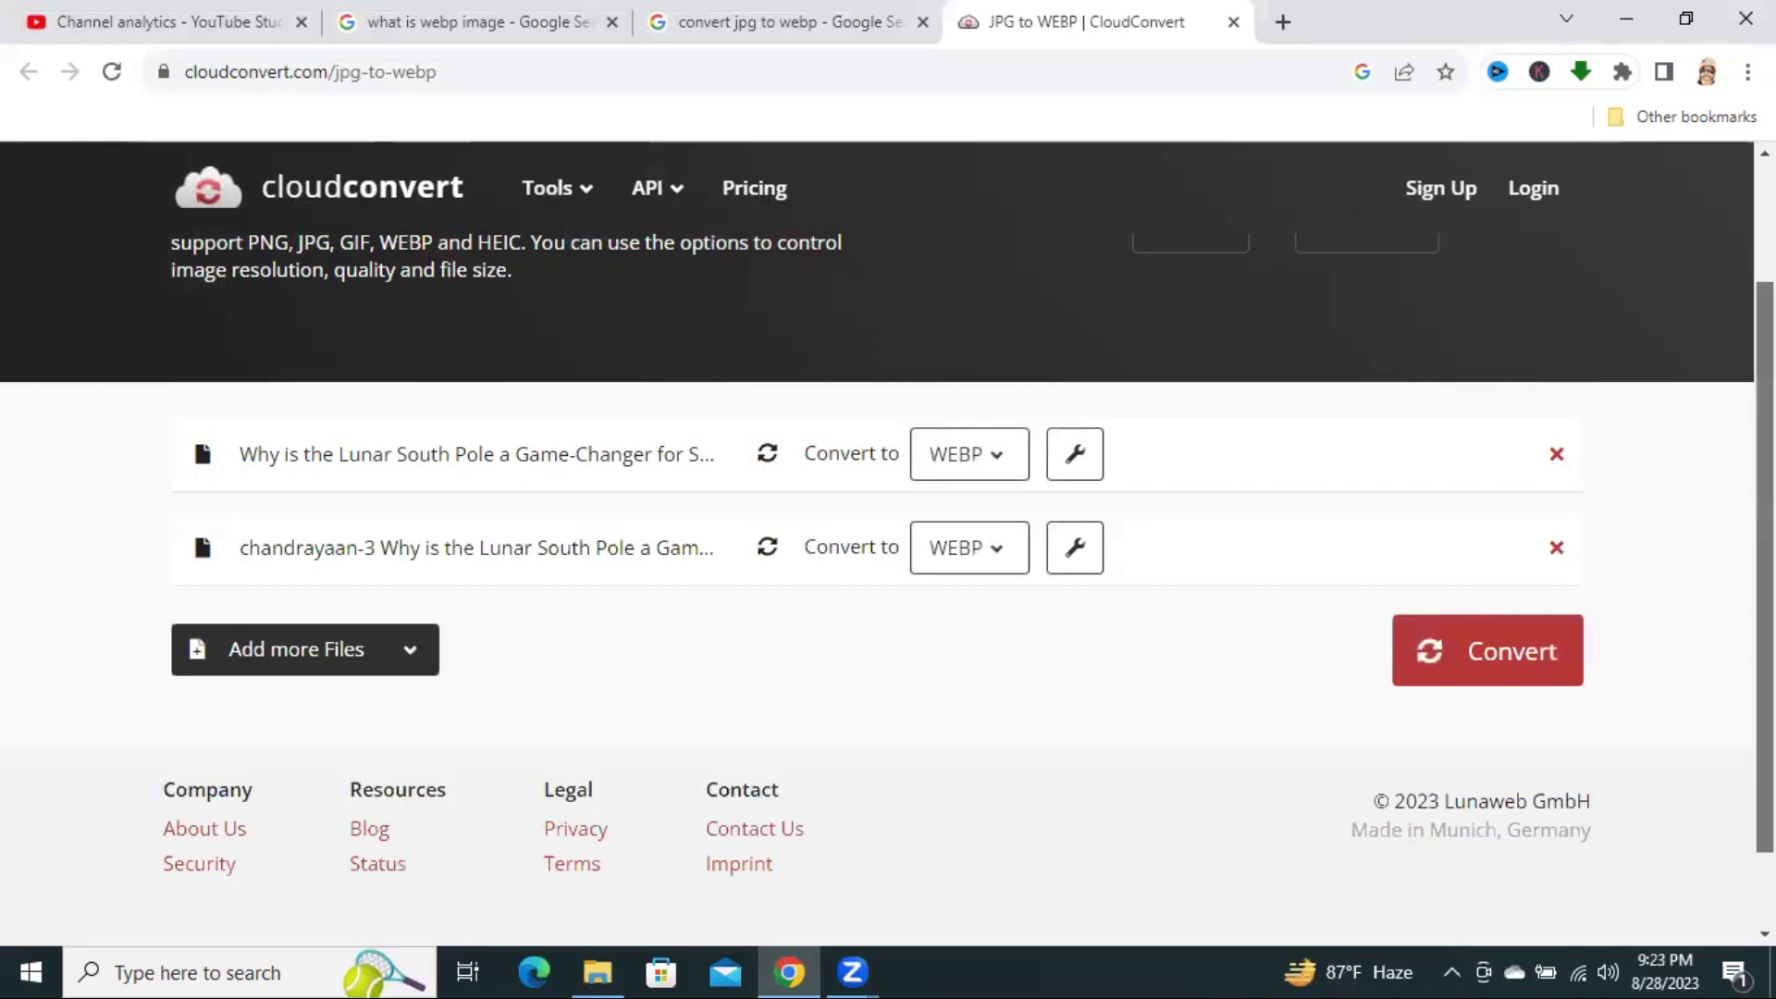
# Convert both listed images to WEBP and download each of the two converted files.
pyautogui.scroll(-2, 1765, 555)
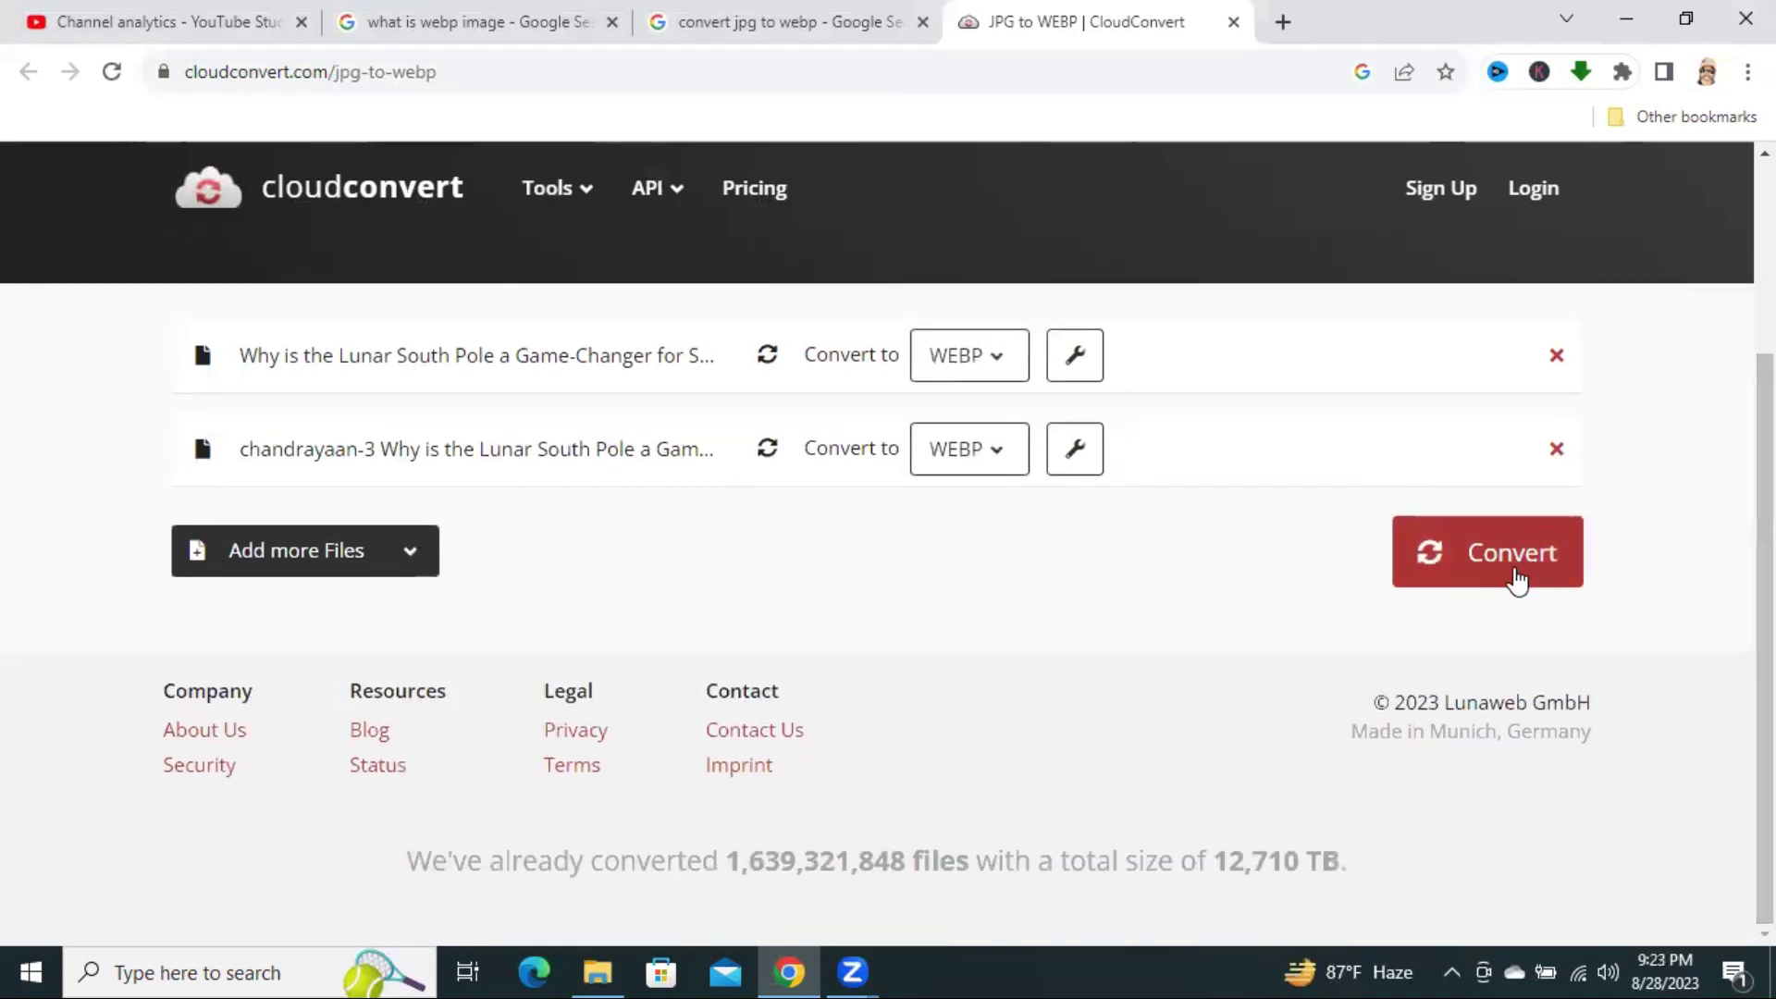
pyautogui.click(1475, 559)
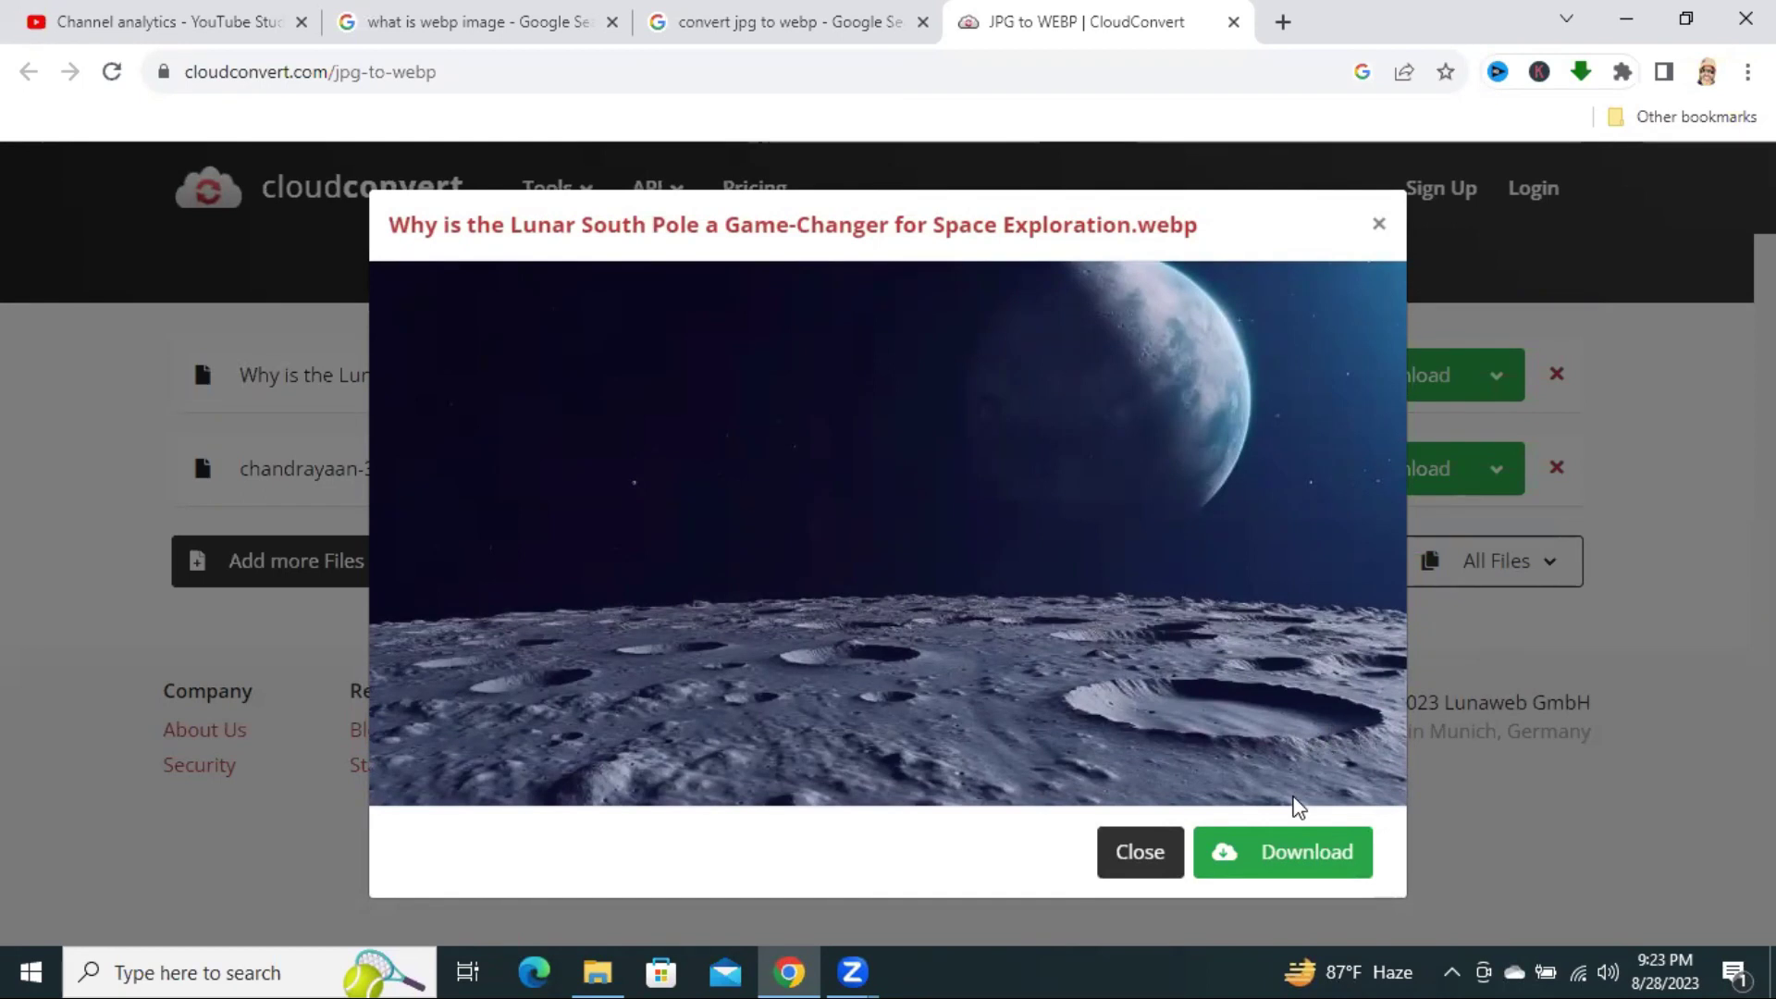
pyautogui.click(1291, 852)
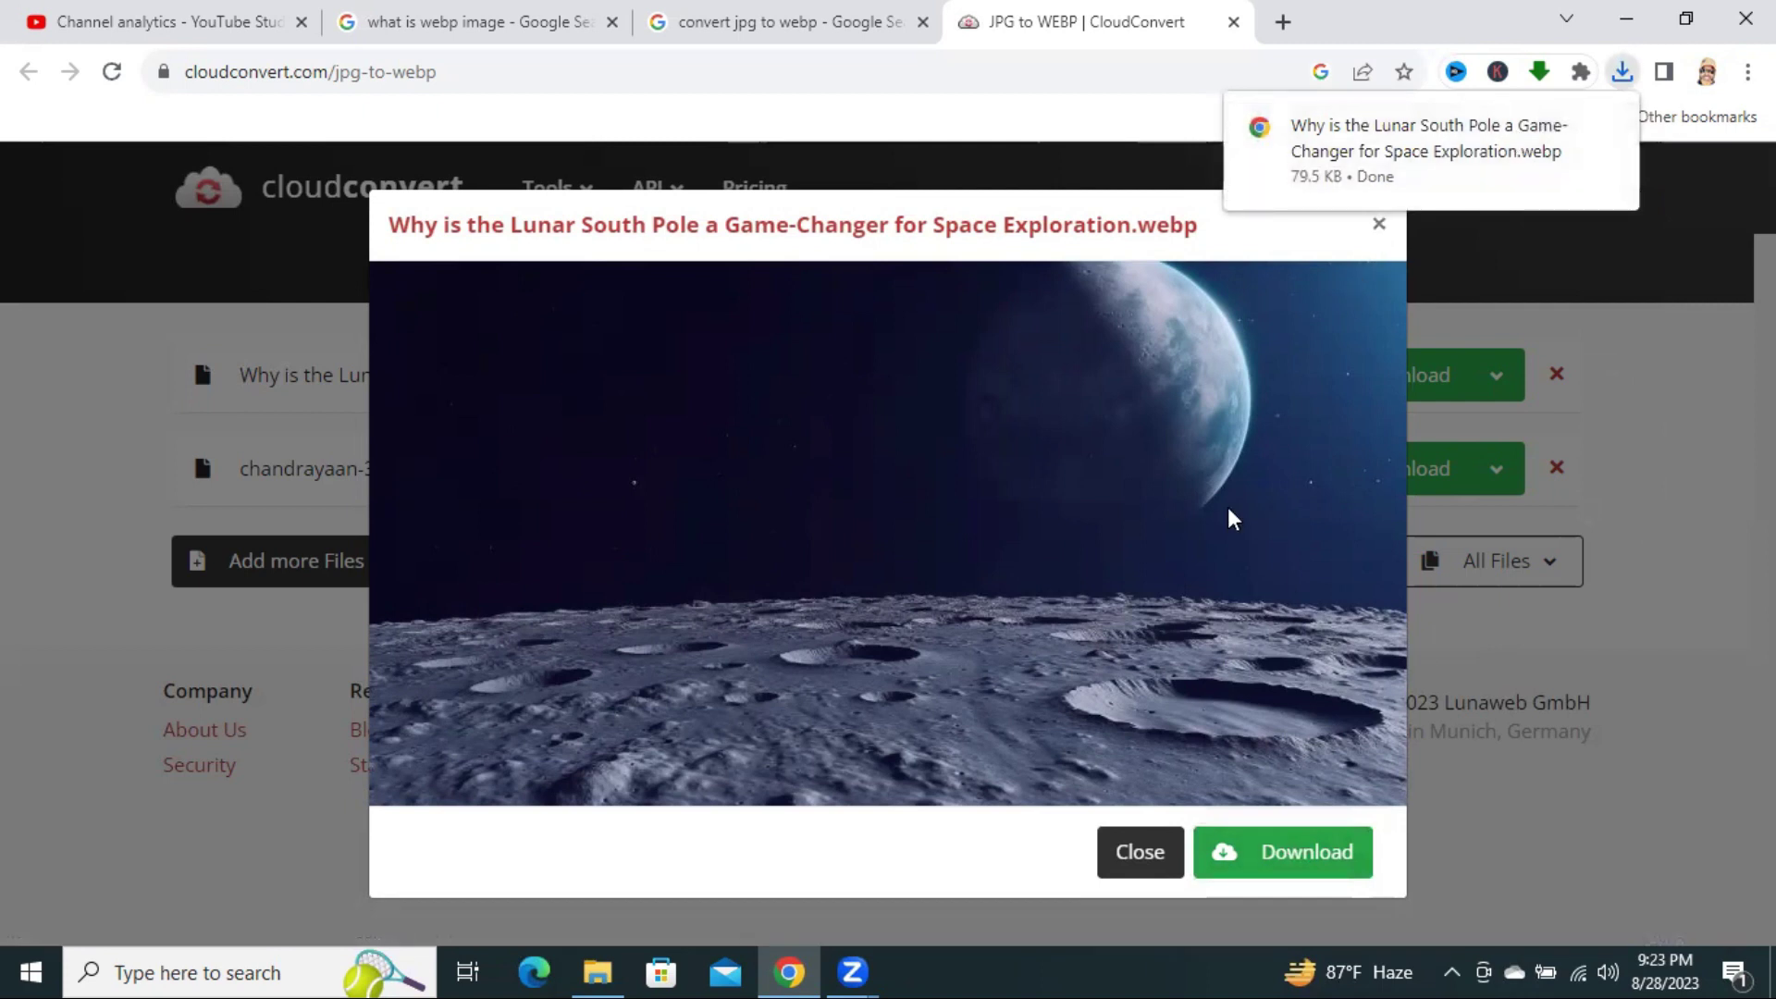
pyautogui.click(1169, 848)
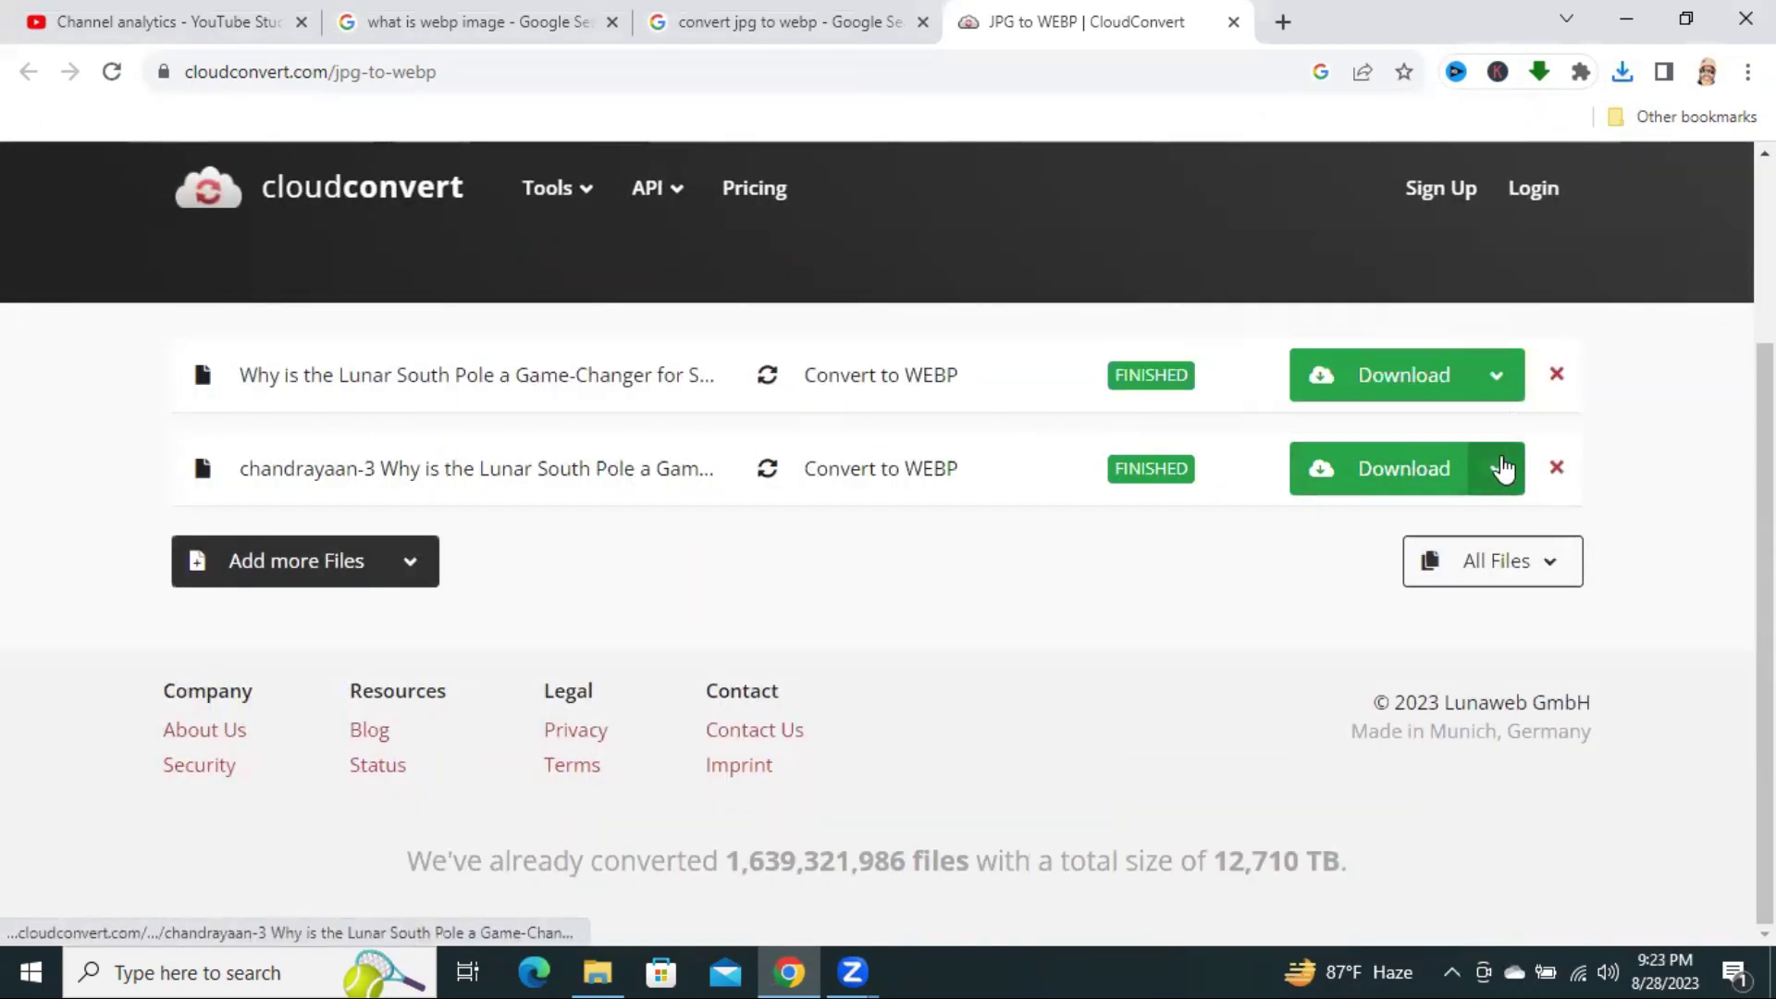
pyautogui.click(1409, 474)
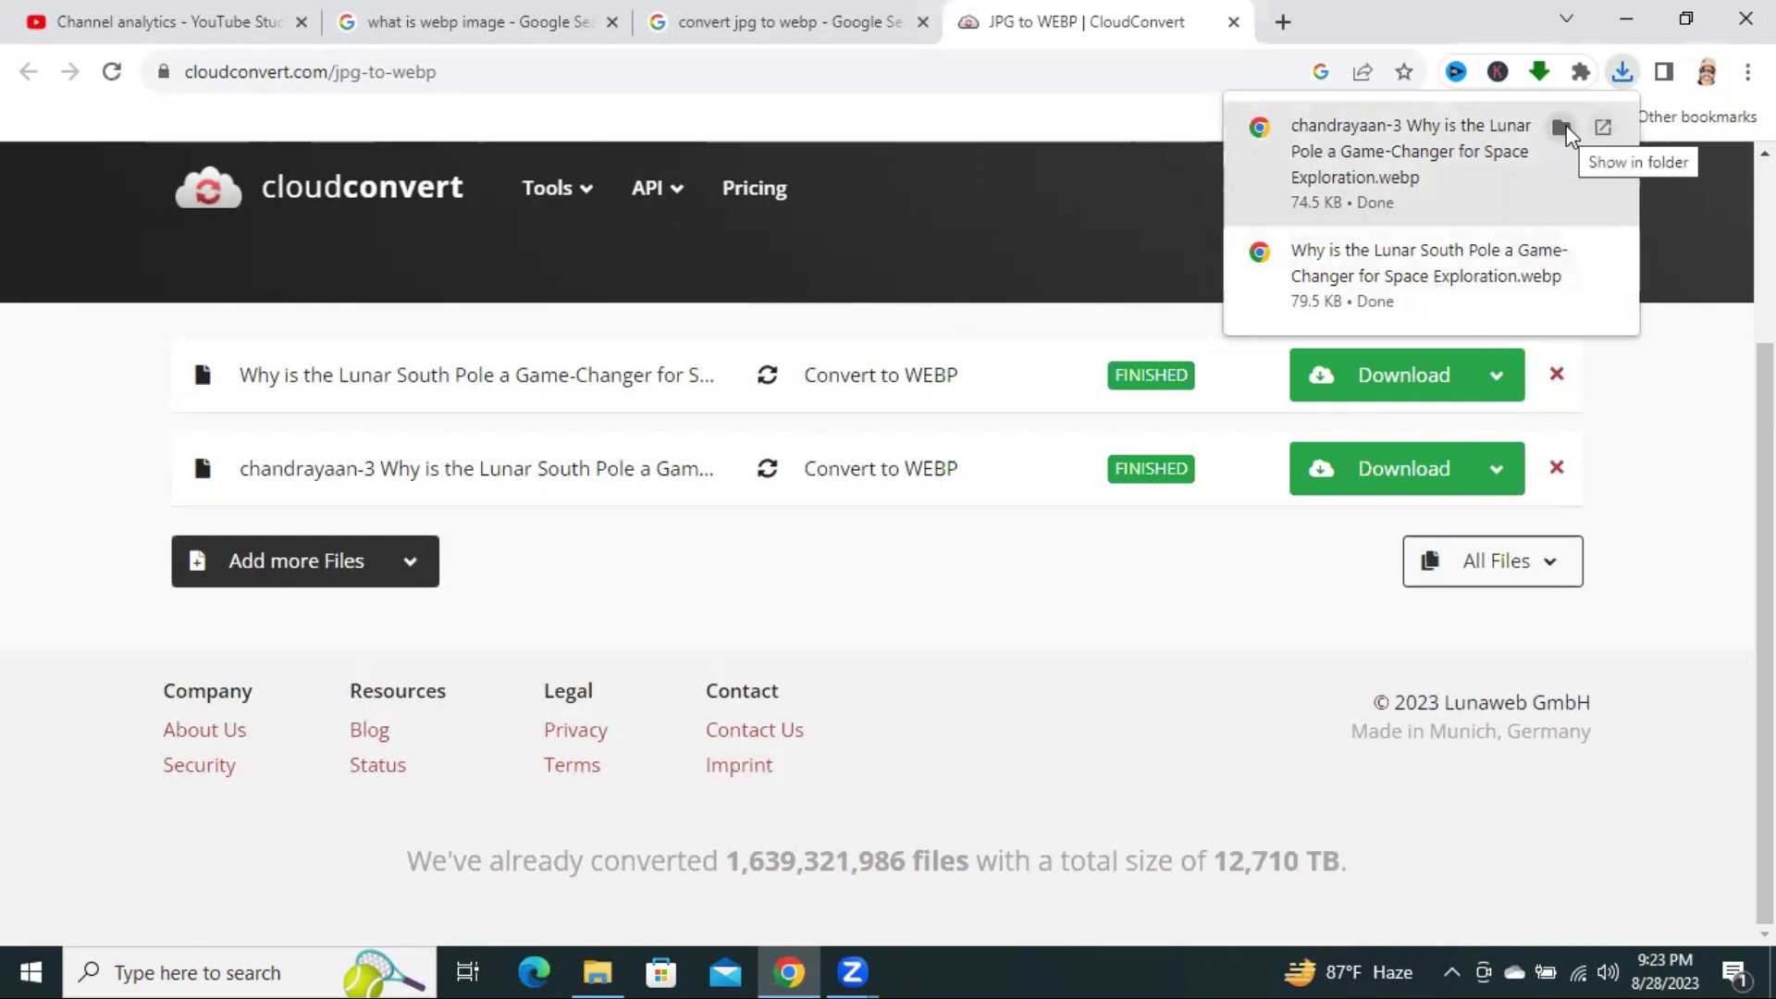
# Show the downloaded files in their folder and check the file type in the properties of the chandrayaan-3 image.
pyautogui.click(1563, 127)
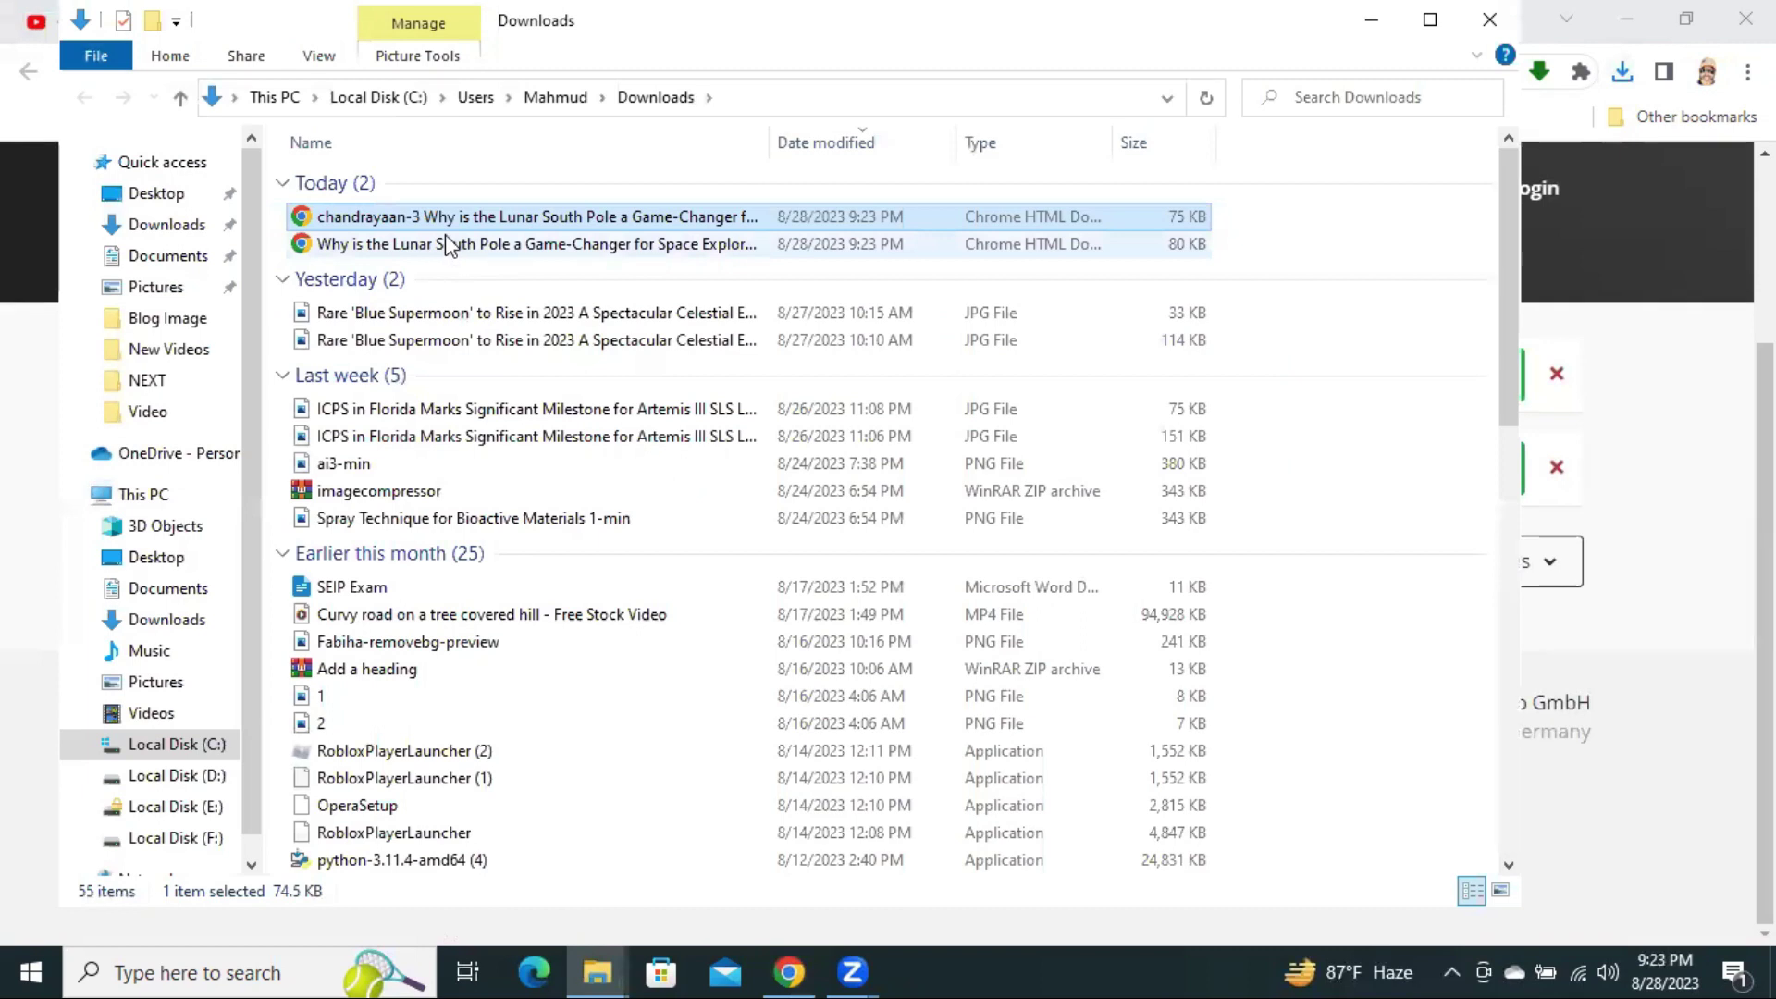
pyautogui.click(444, 239)
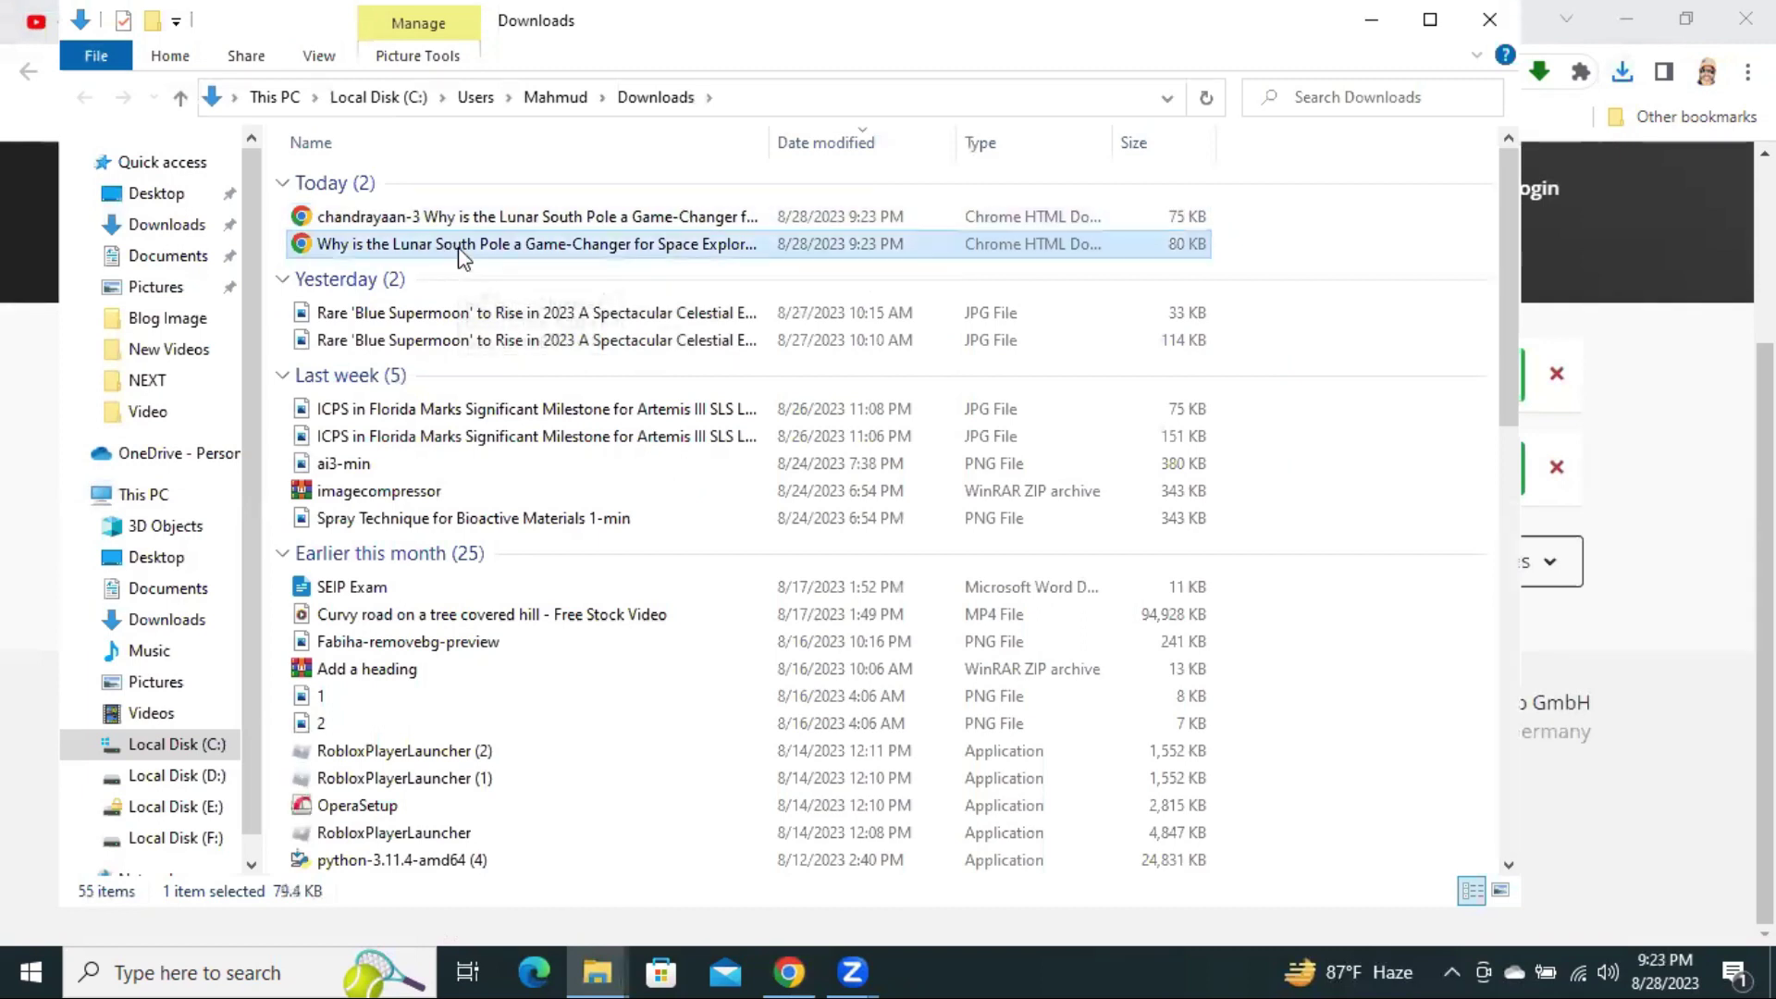
pyautogui.click(430, 222)
pyautogui.rightClick(431, 223)
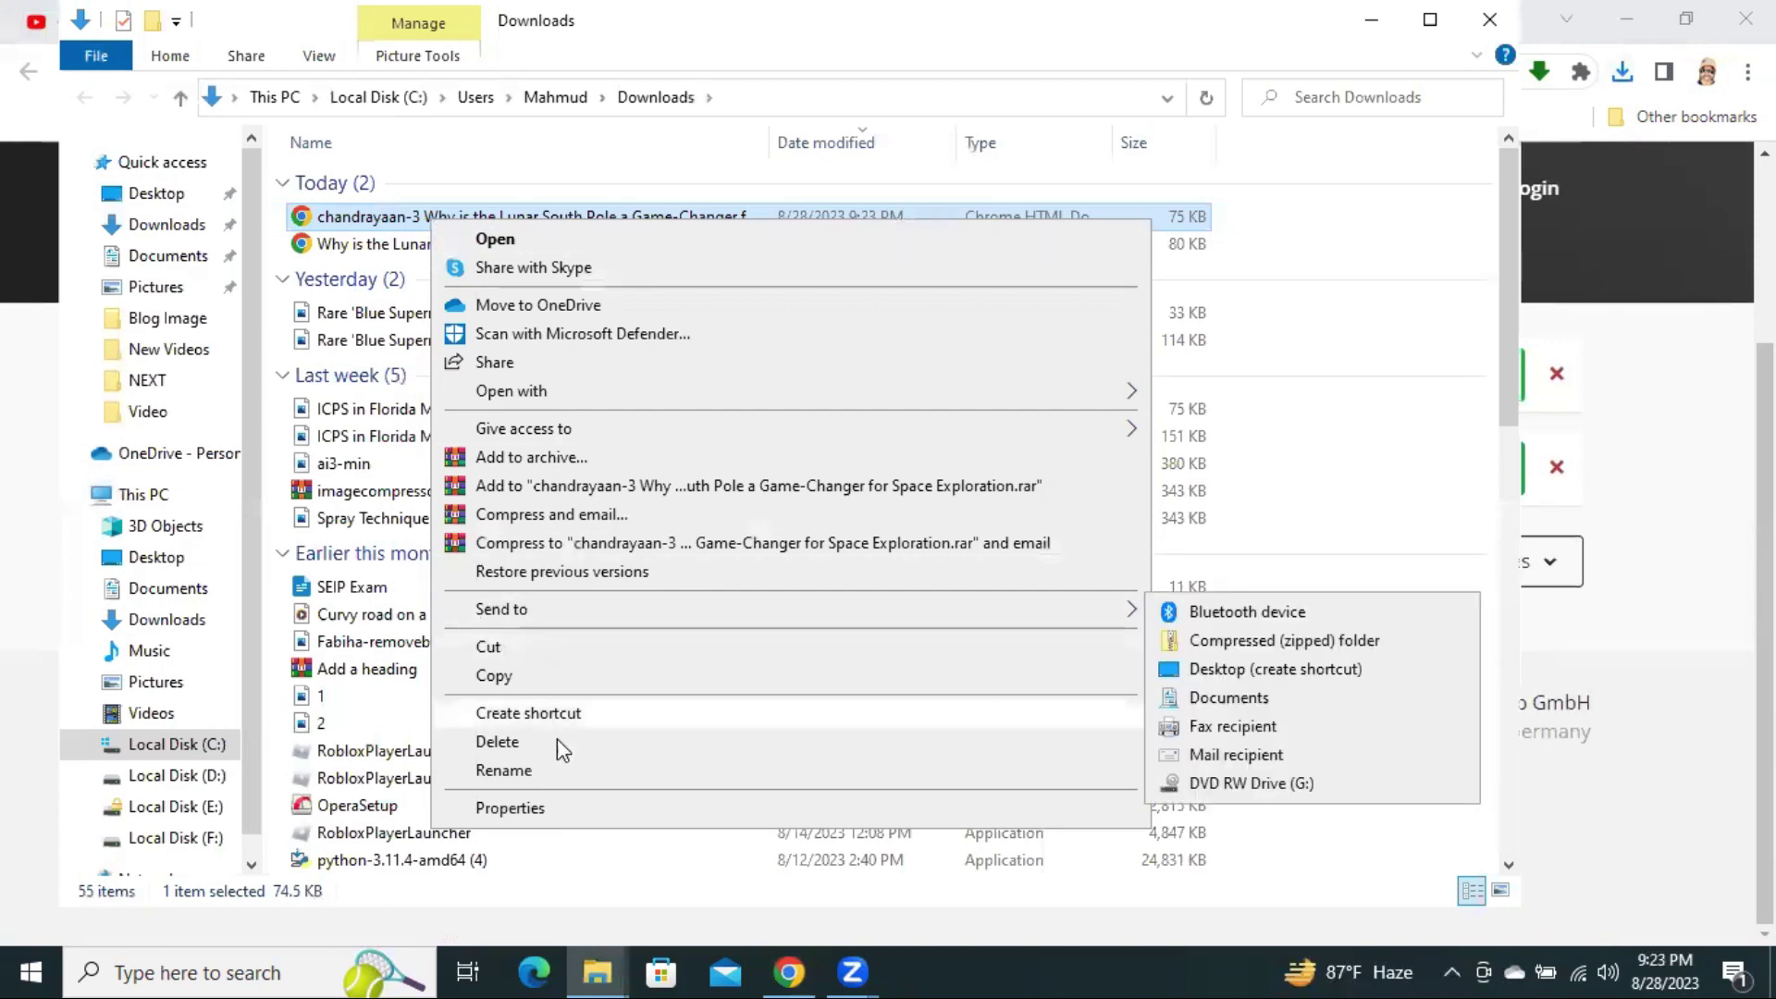
pyautogui.click(569, 808)
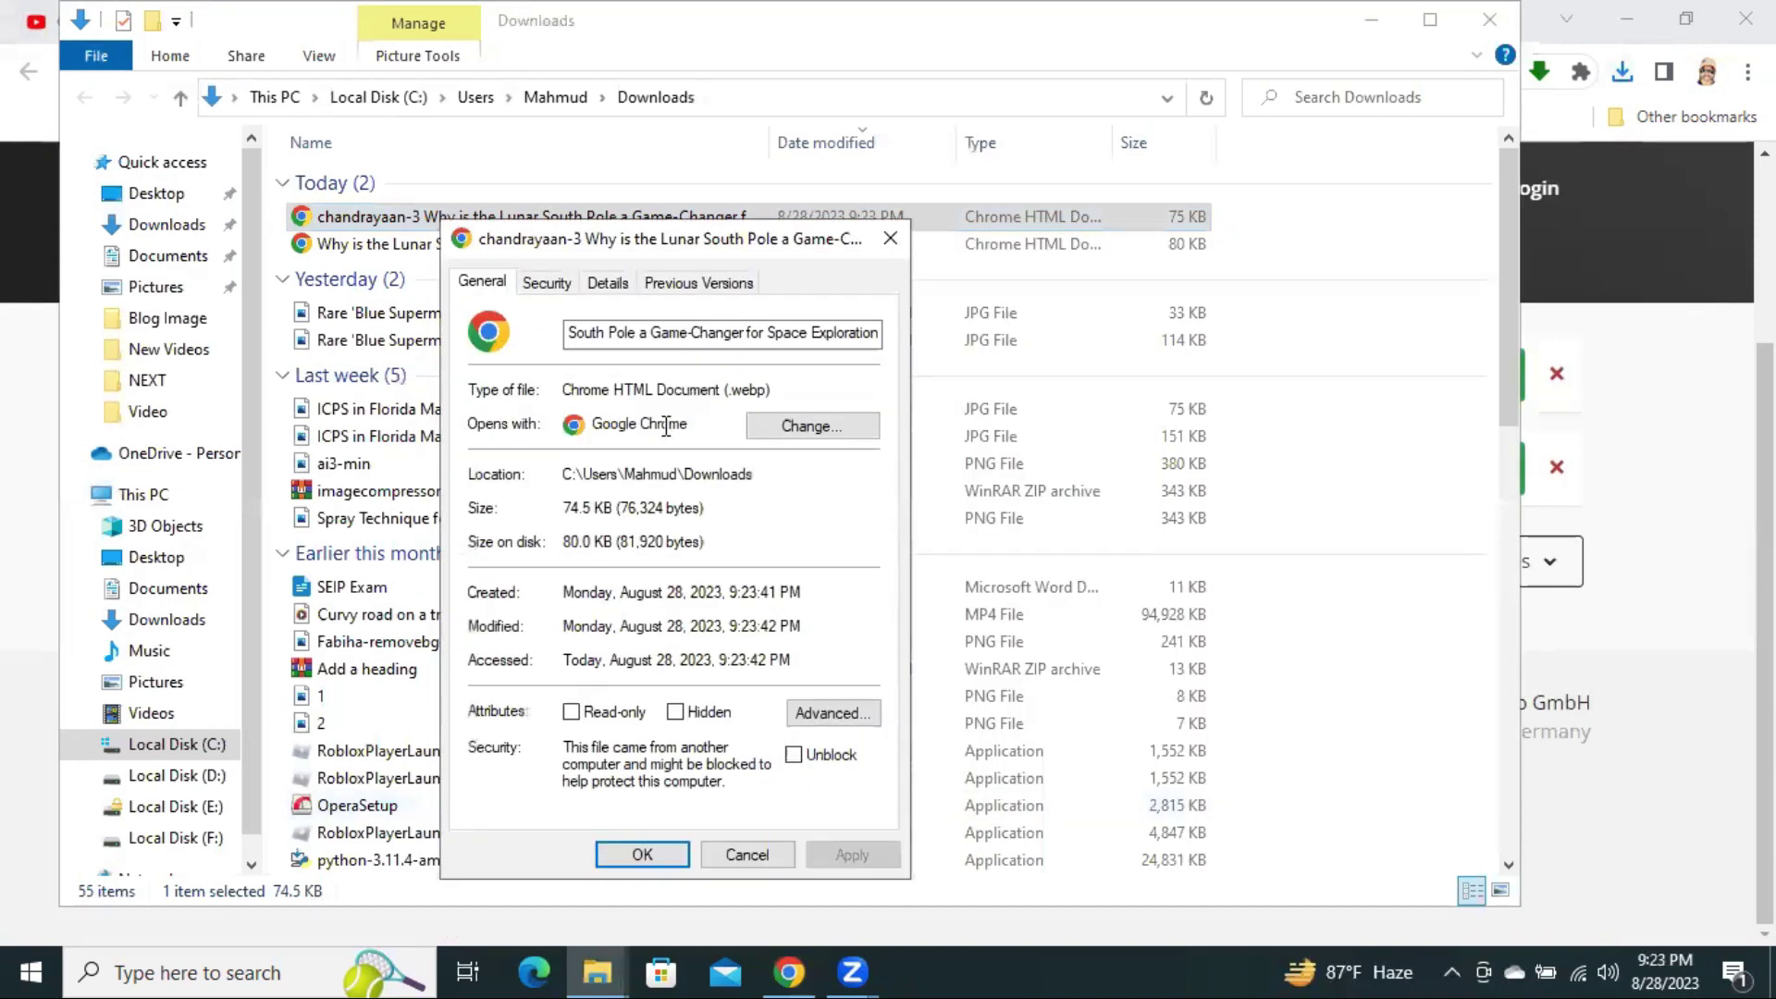
pyautogui.moveTo(579, 390); pyautogui.dragTo(767, 382)
pyautogui.press('Escape')
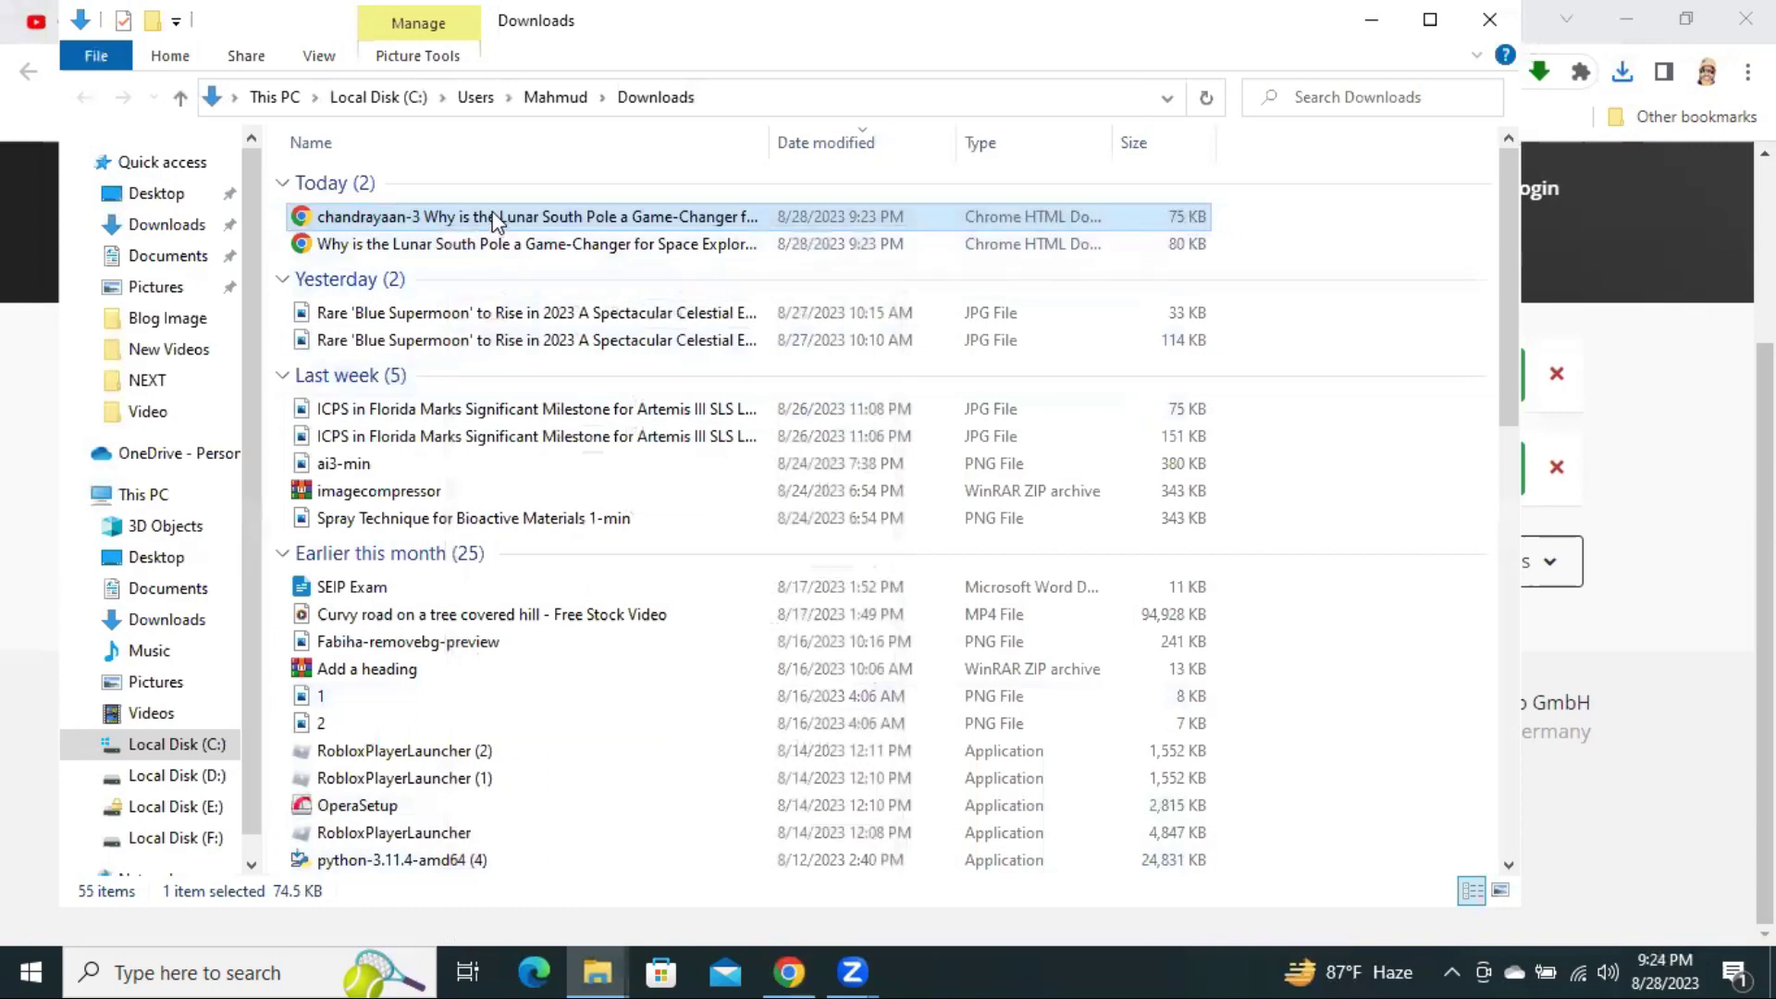
# Open the downloaded chandrayaan-3 WEBP image to view it in the browser.
pyautogui.rightClick(493, 214)
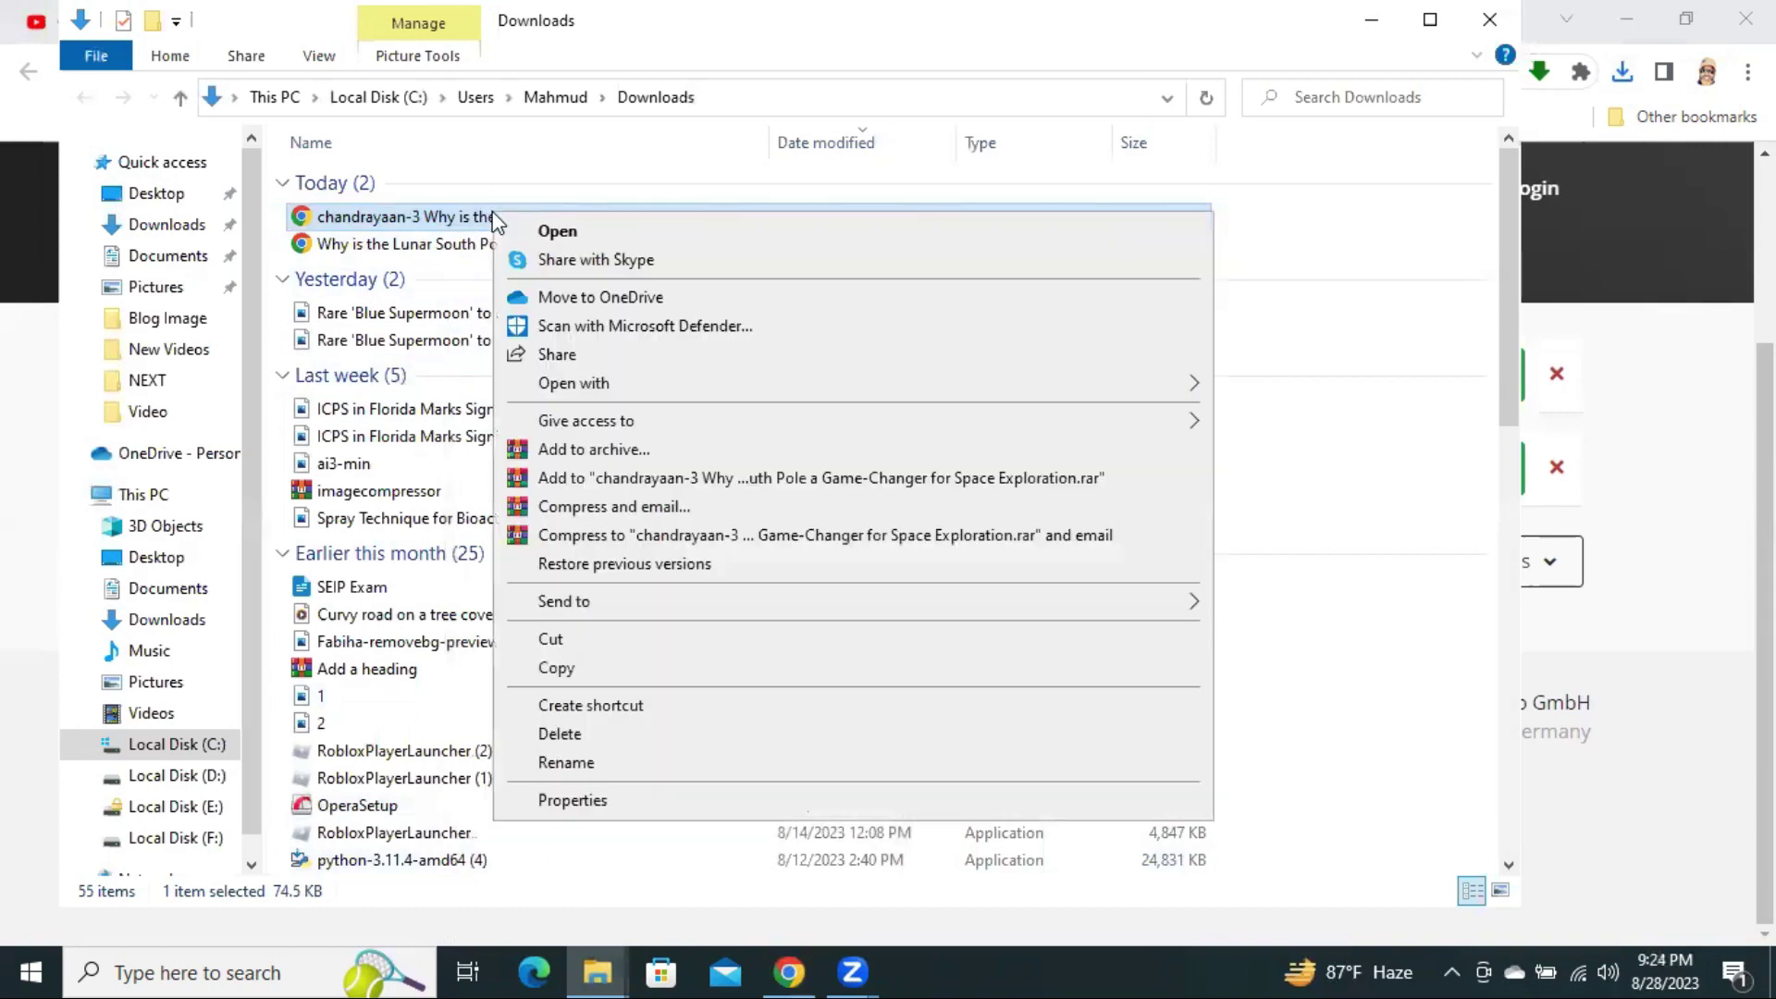
pyautogui.click(544, 227)
pyautogui.press('Return')
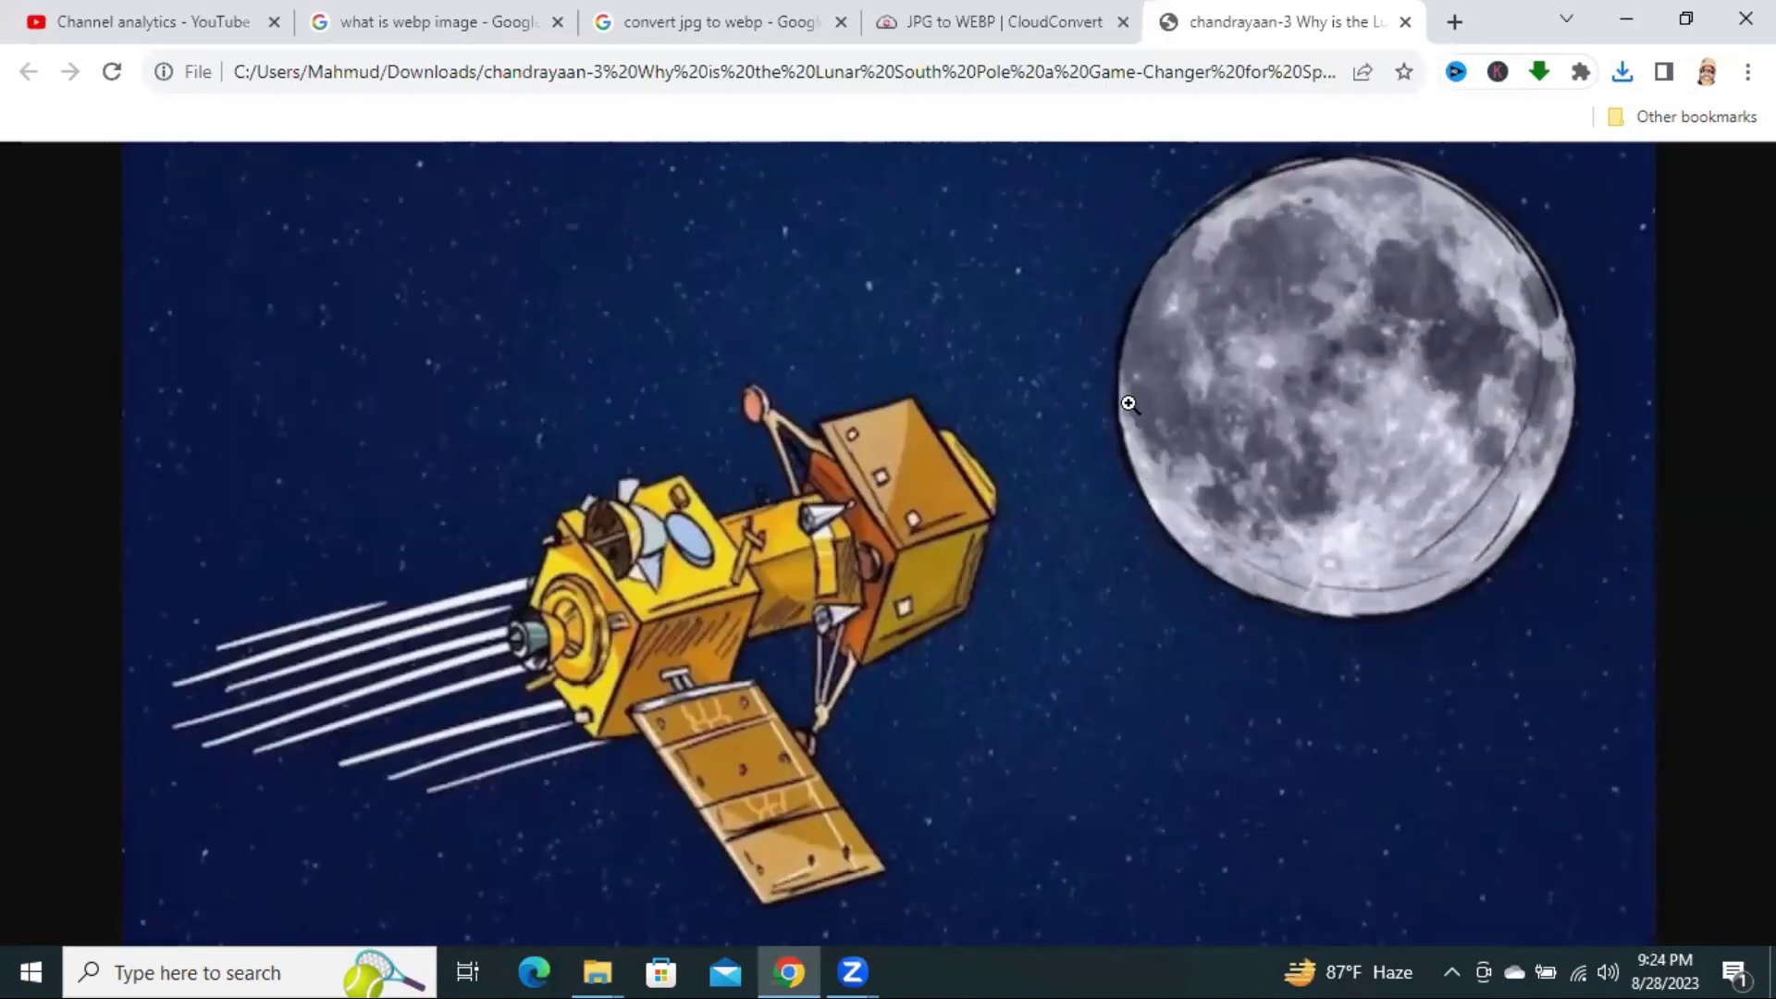